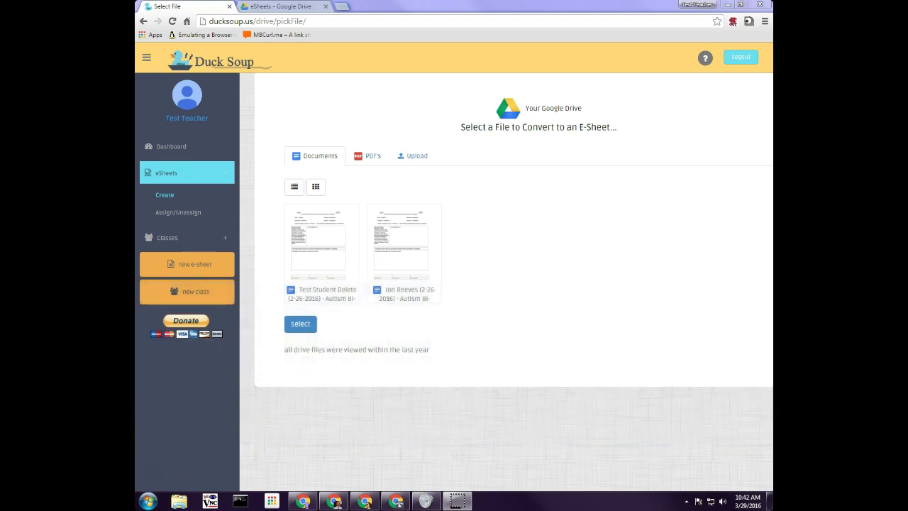
Start a new eSheet and select the Simple Machines Worksheet among the Google Drive PDFs, shown as a list.
click(187, 270)
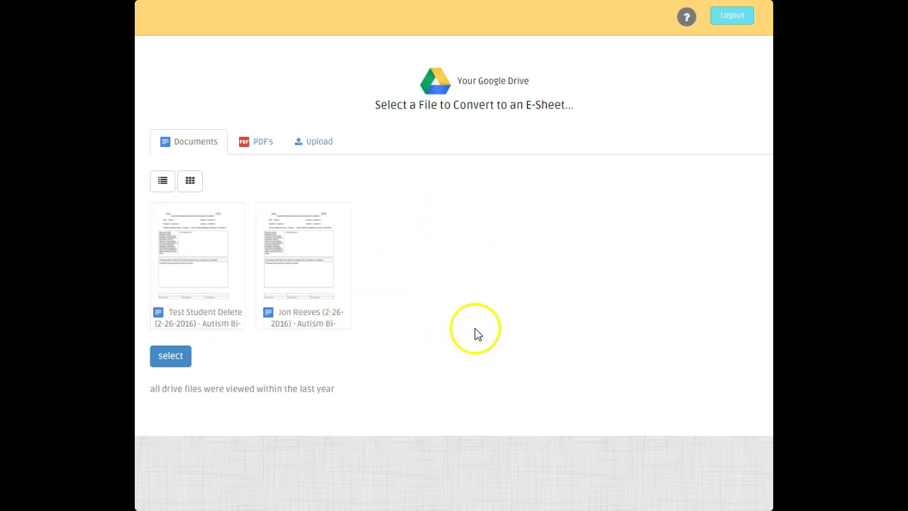
click(270, 148)
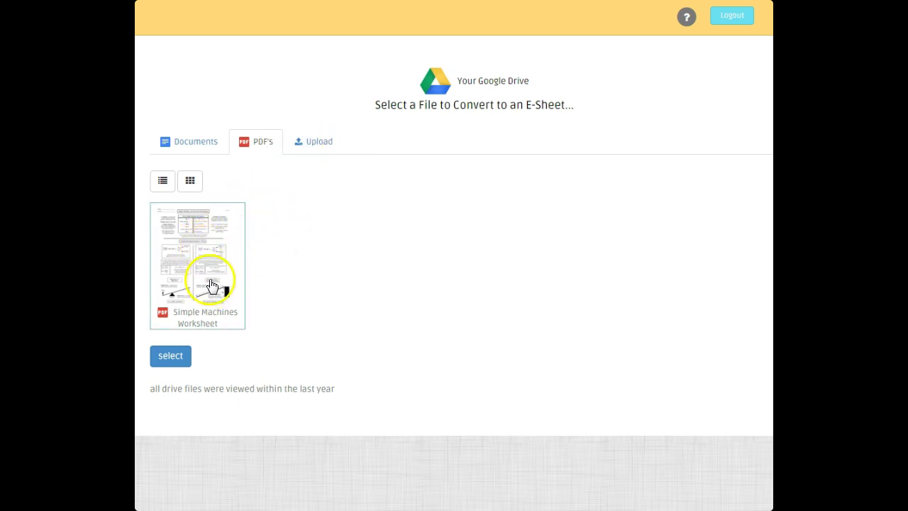
click(182, 323)
click(168, 356)
click(190, 182)
click(165, 185)
click(189, 188)
click(162, 185)
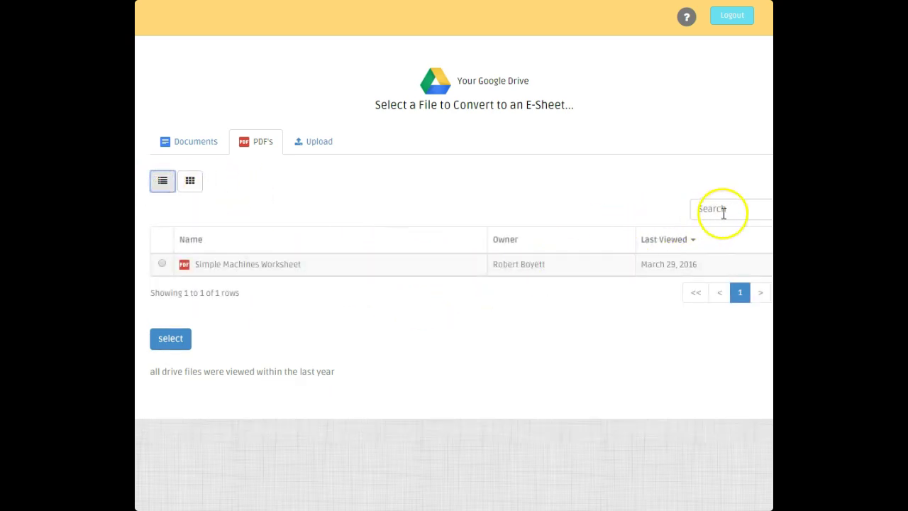
click(163, 266)
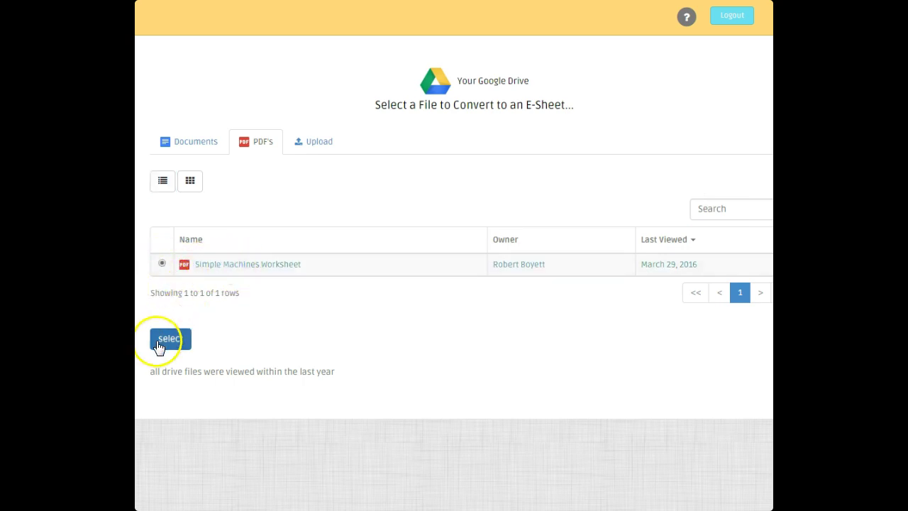
Check the upload option, then convert the Simple Machines Worksheet PDF into an eSheet from the Drive grid view.
click(323, 145)
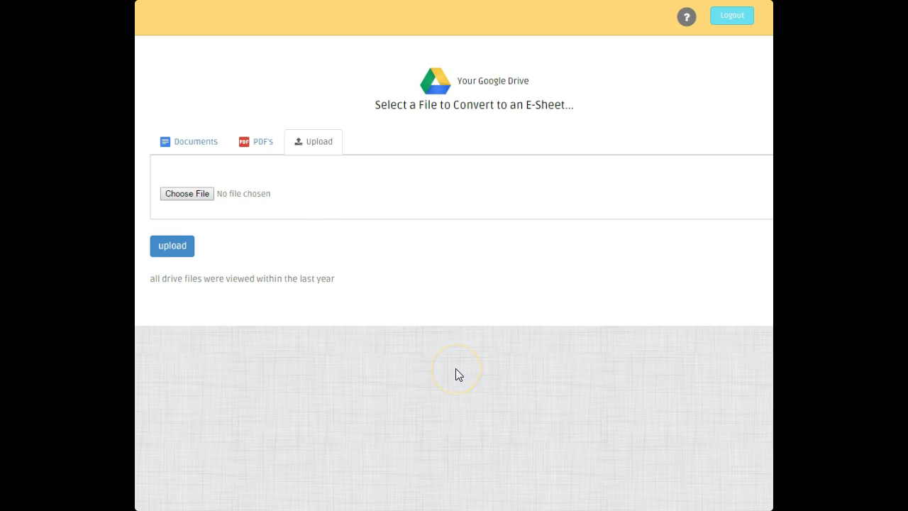
click(260, 142)
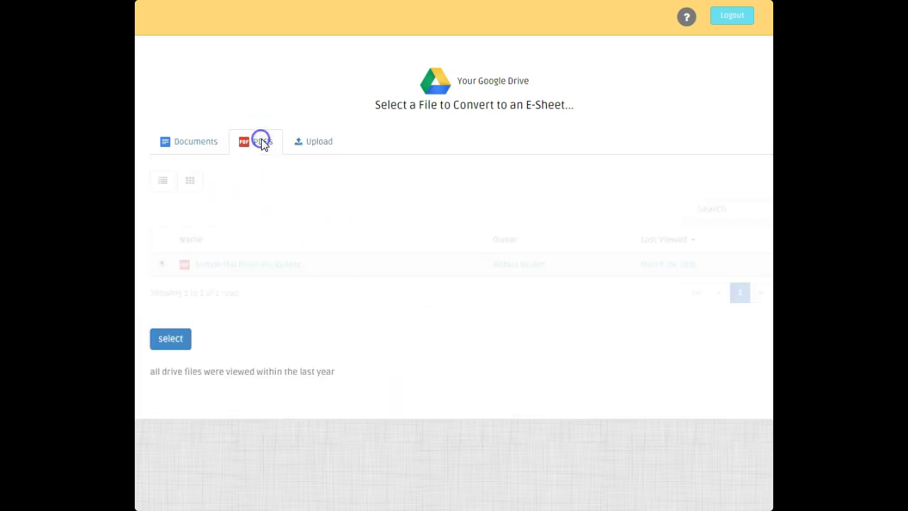
click(189, 181)
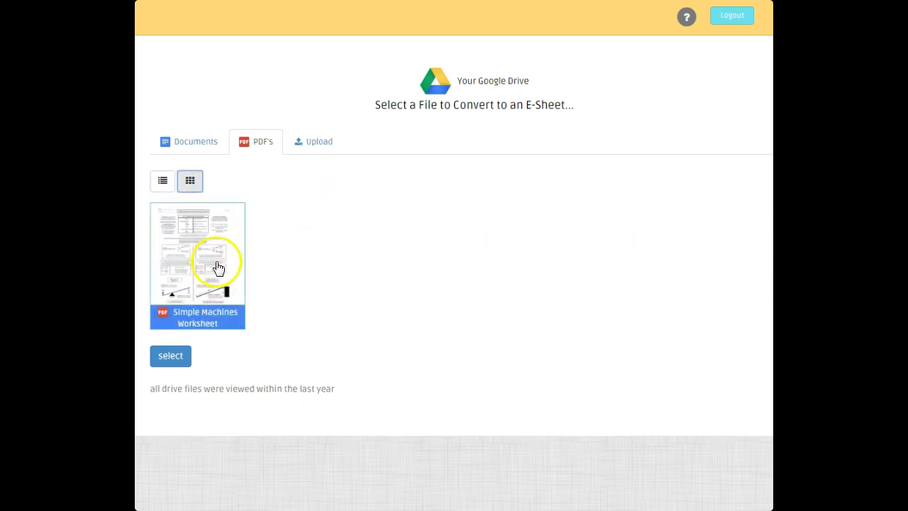
double_click(217, 266)
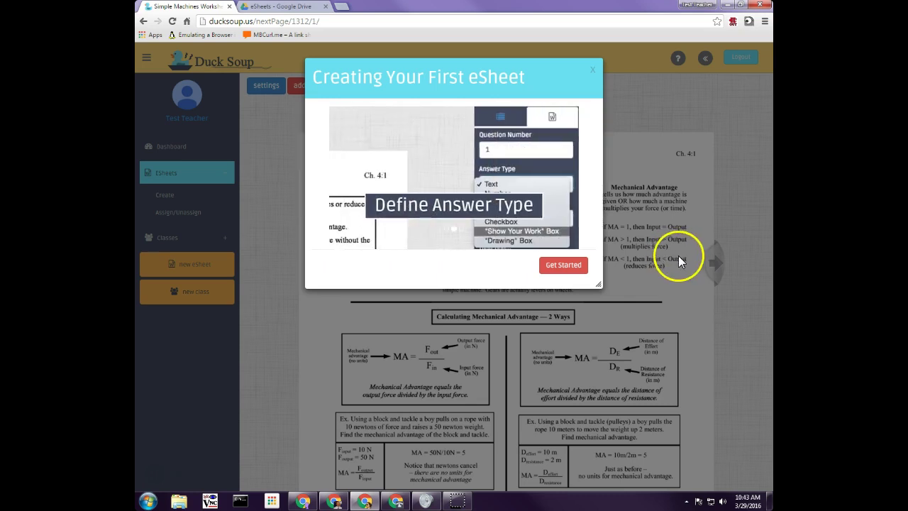
Get past the first-eSheet introduction and dismiss the guided tour about adding answer blocks.
click(567, 266)
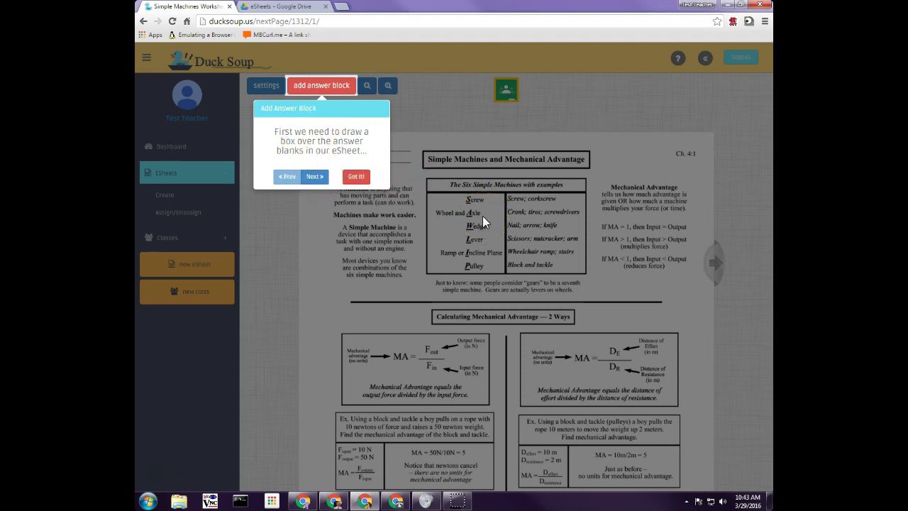
click(358, 179)
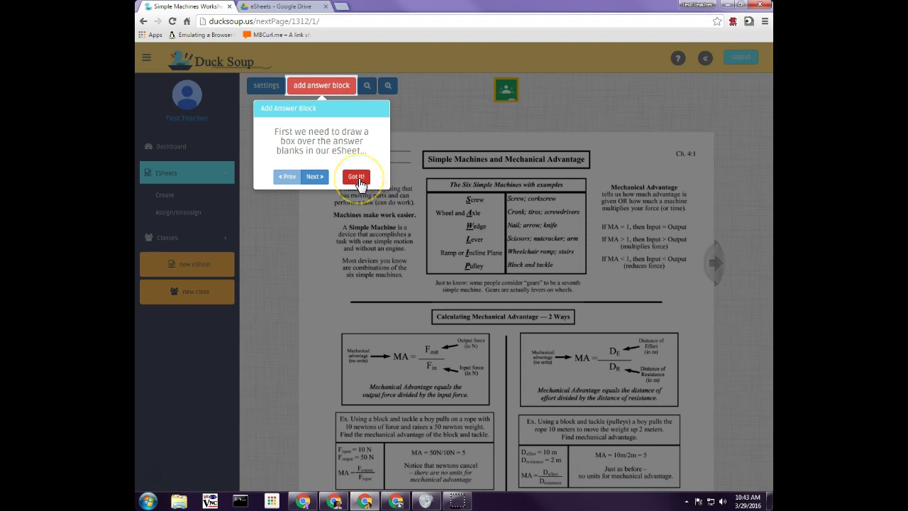
click(358, 179)
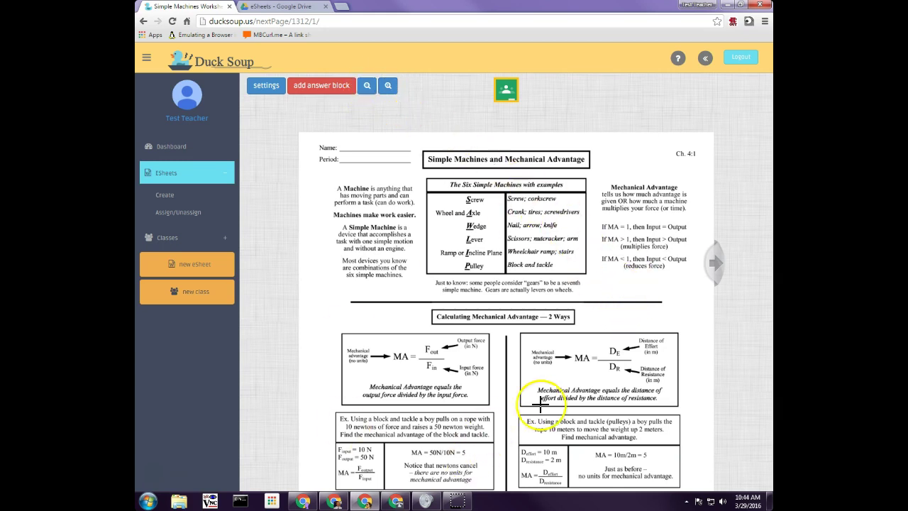
Look over the first page of the worksheet and go to its second page.
scroll(540, 403, down, 2)
scroll(542, 408, down, 2)
scroll(543, 408, up, 4)
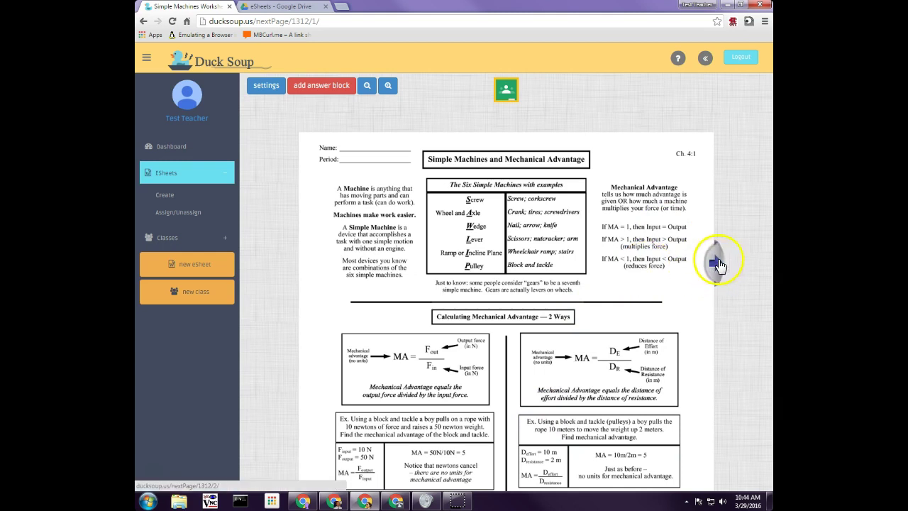
click(715, 266)
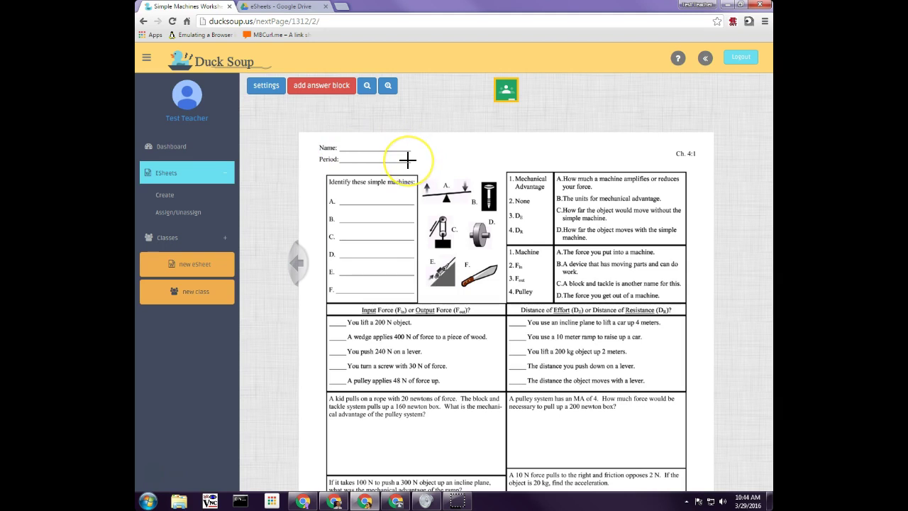
click(311, 183)
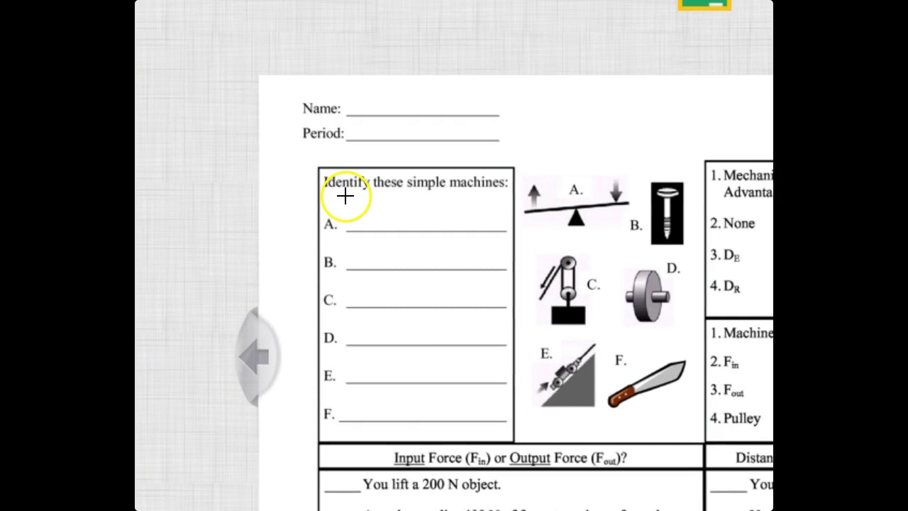
Create an answer block over blank A under "Identify these simple machines".
drag(345, 196, 511, 231)
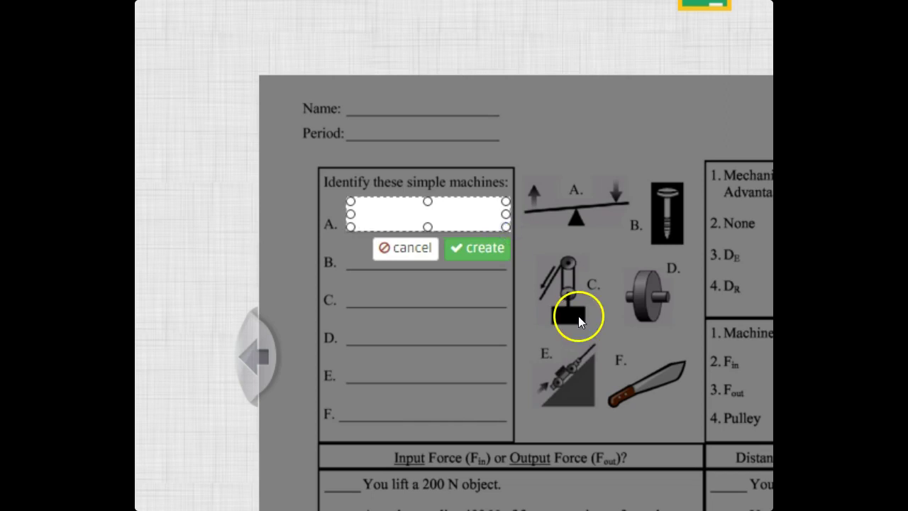
click(476, 253)
click(464, 219)
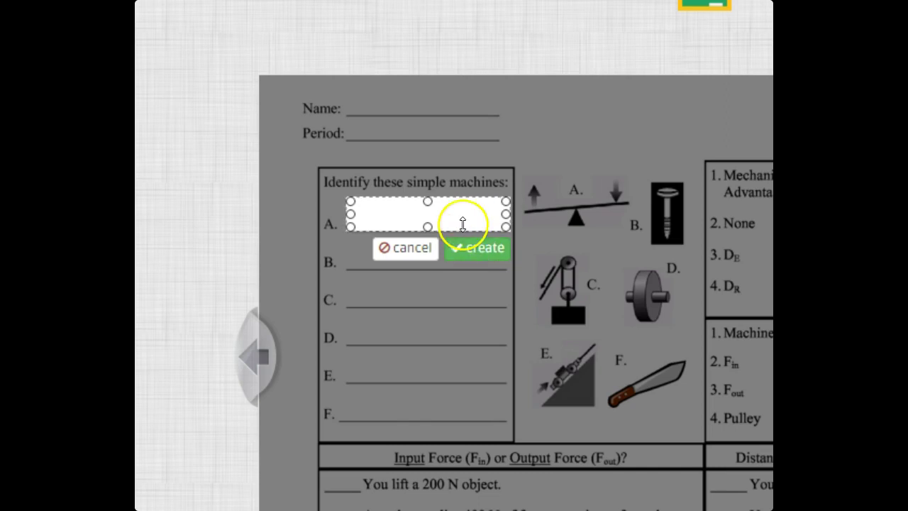
click(465, 247)
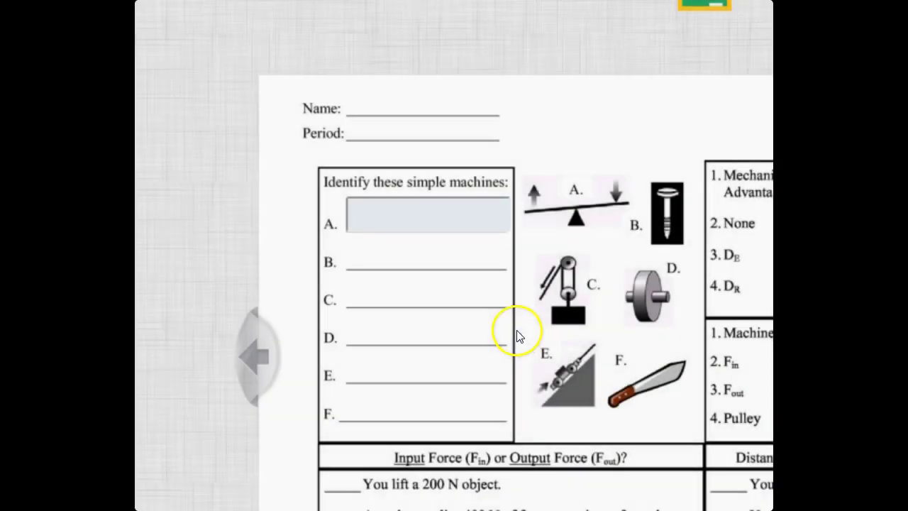
Select blank A's answer block to show the question list, hide the list and bring it back by reselecting the block.
click(425, 217)
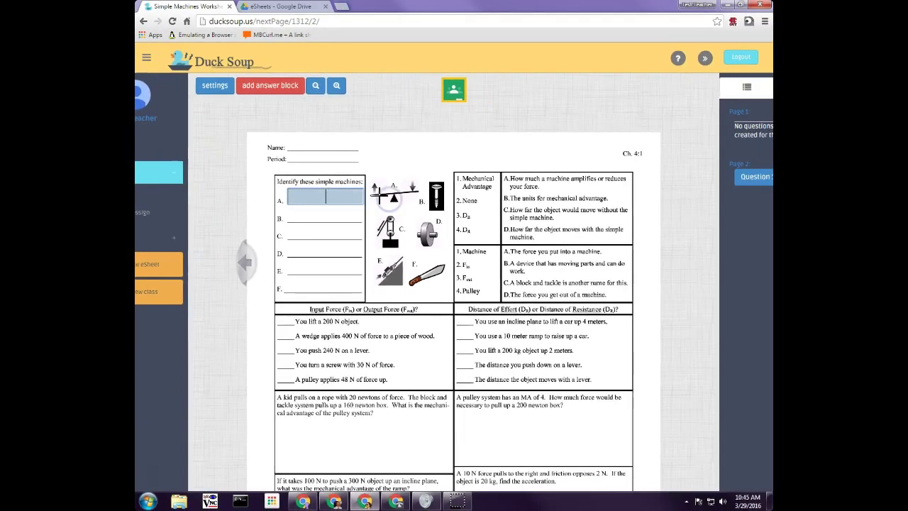
click(303, 198)
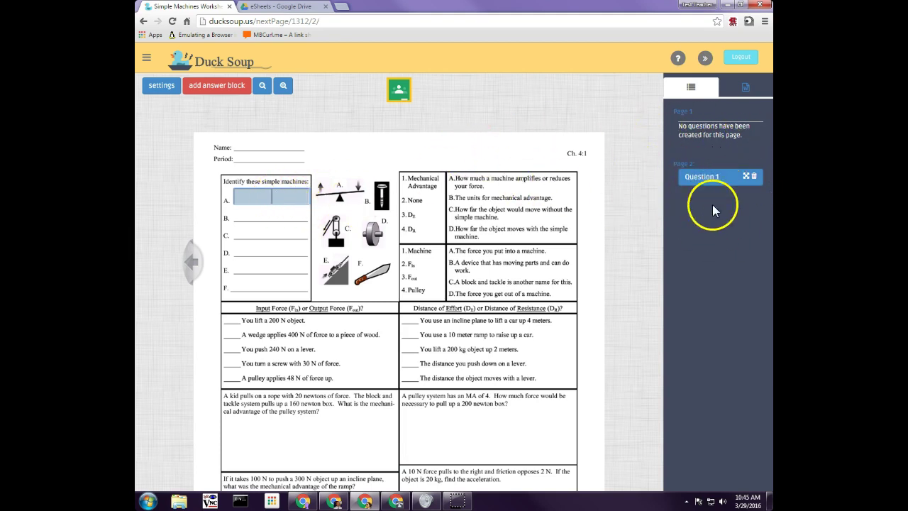
click(705, 60)
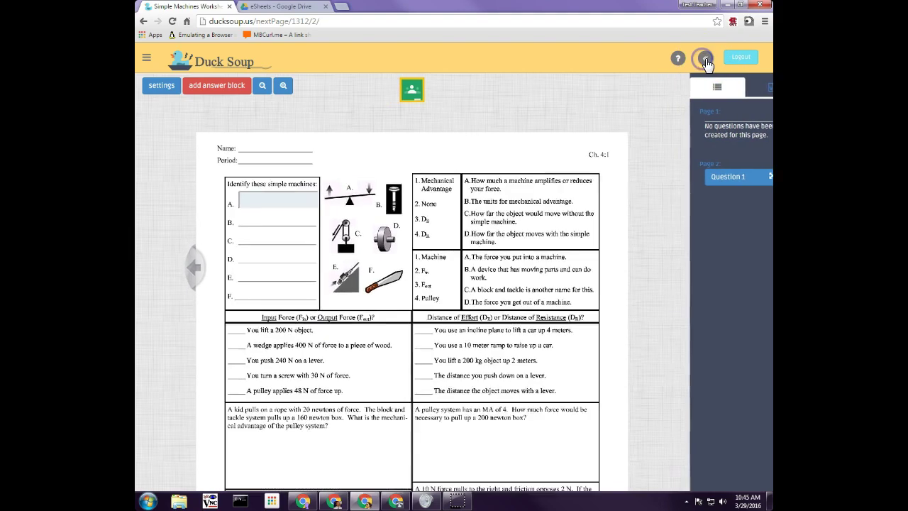
click(705, 61)
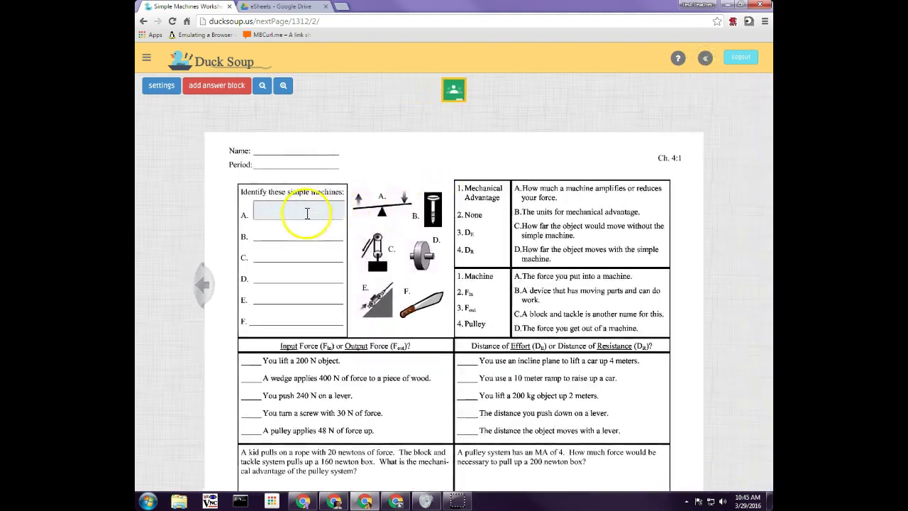
click(304, 210)
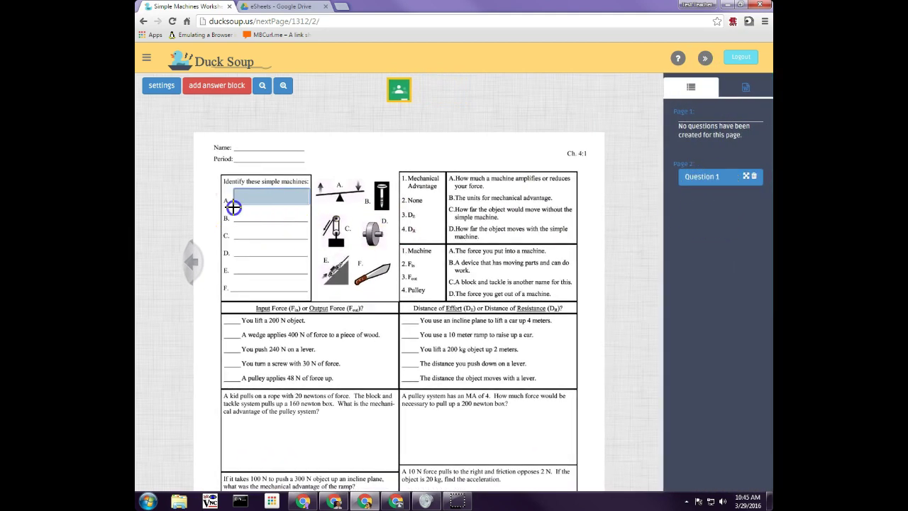
Create answer blocks over blanks B and C under "Identify these simple machines".
click(234, 207)
click(310, 220)
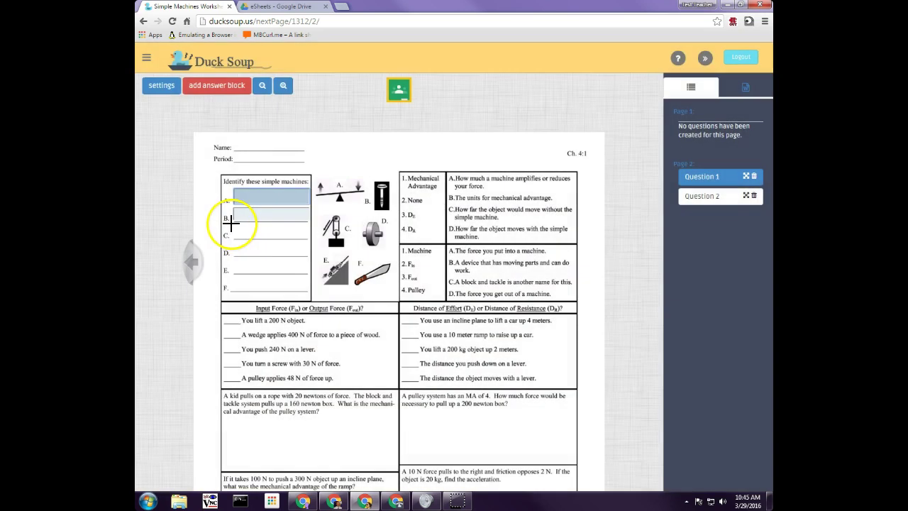
click(247, 236)
drag(247, 237, 309, 237)
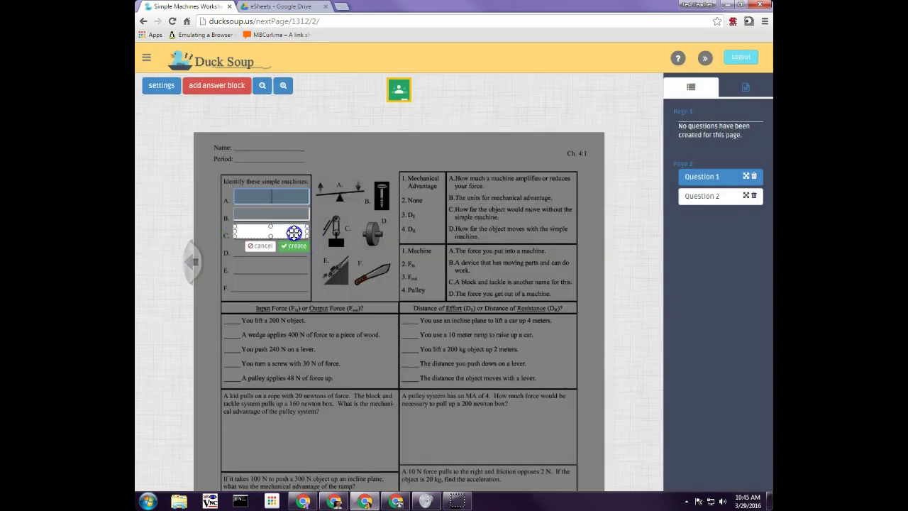
click(294, 245)
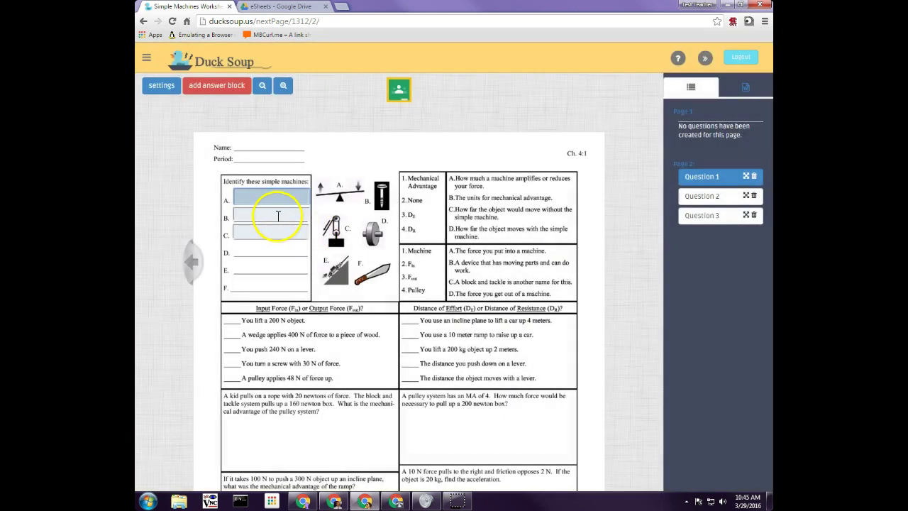
Switch among the three answer blocks on the sheet and in the question list, ending on Question 1.
click(277, 216)
click(278, 231)
click(278, 214)
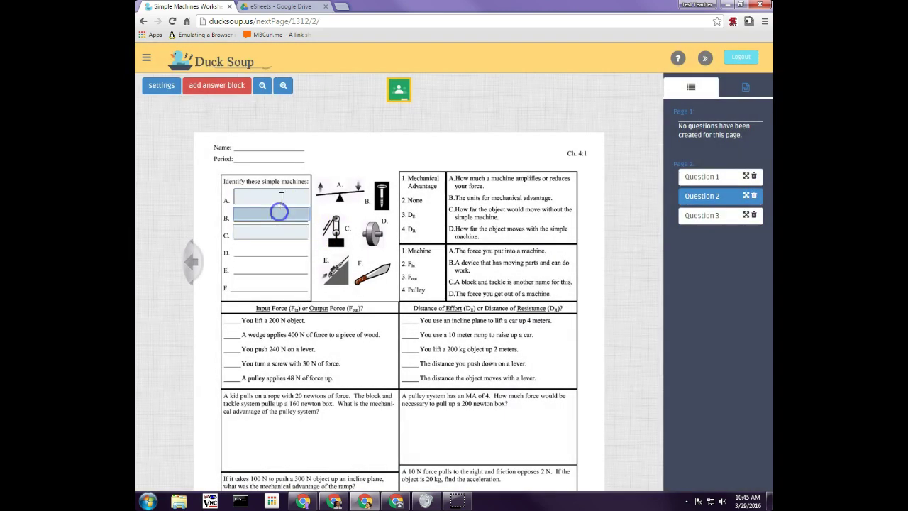
click(279, 199)
click(710, 195)
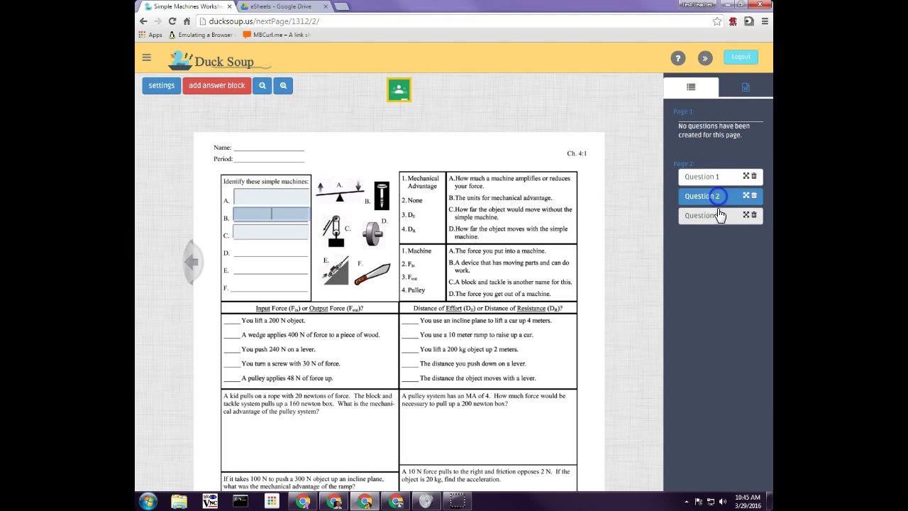
click(715, 215)
click(719, 177)
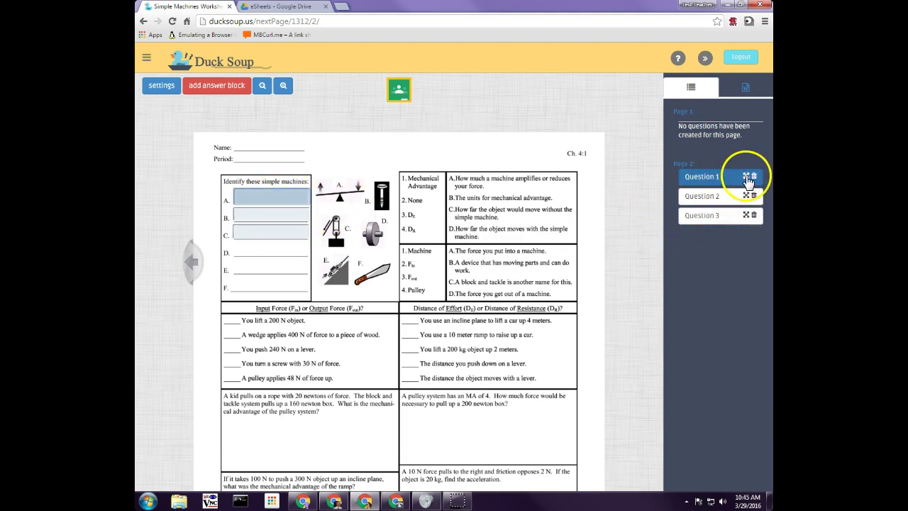
Move Question 1's answer block from blank A to the upper edge of the Mechanical Advantage matching box.
click(747, 177)
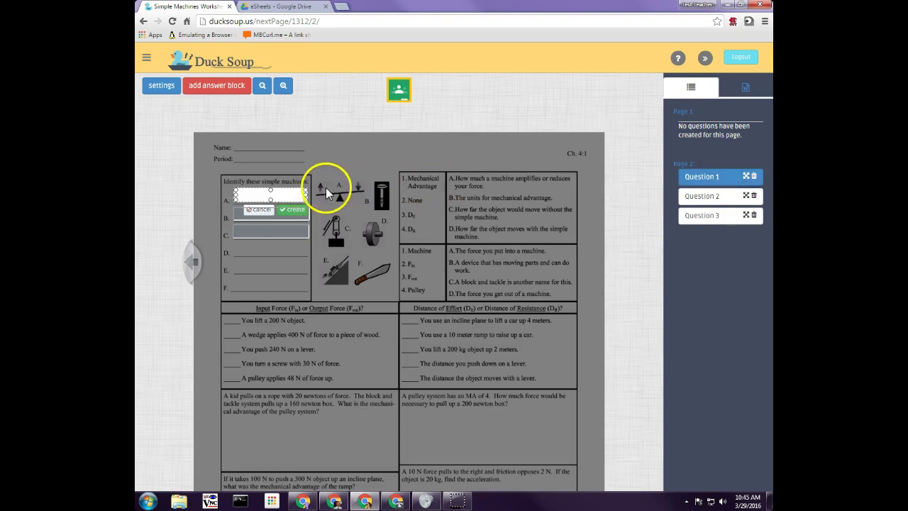
drag(286, 190, 413, 178)
click(412, 181)
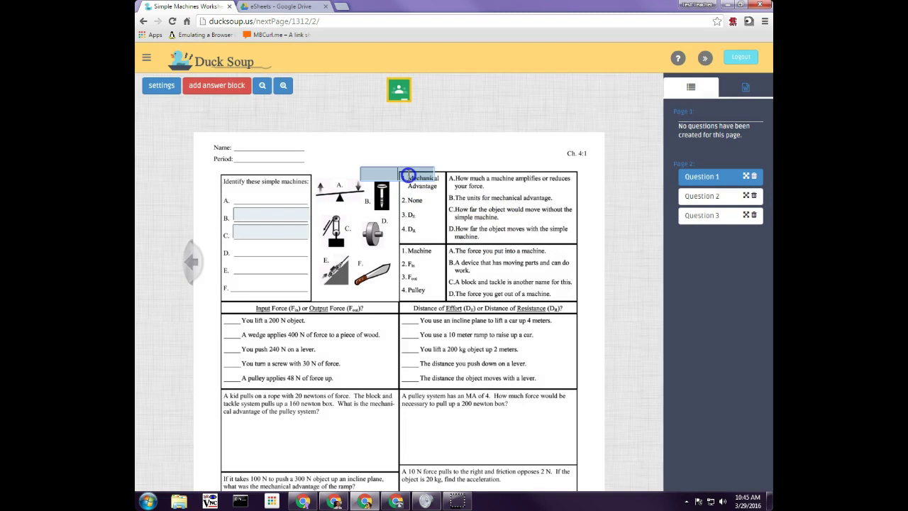
Move Question 1's answer block back over blank A.
click(747, 178)
click(416, 173)
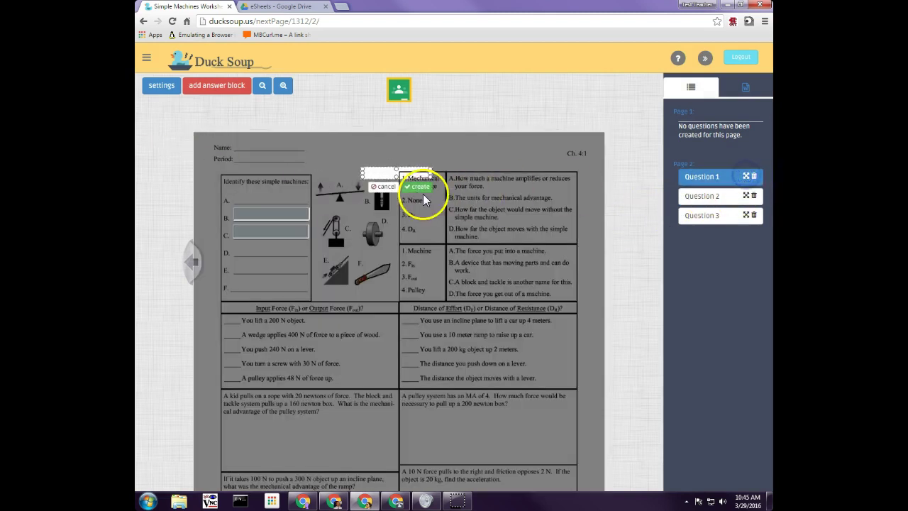
drag(415, 174, 310, 205)
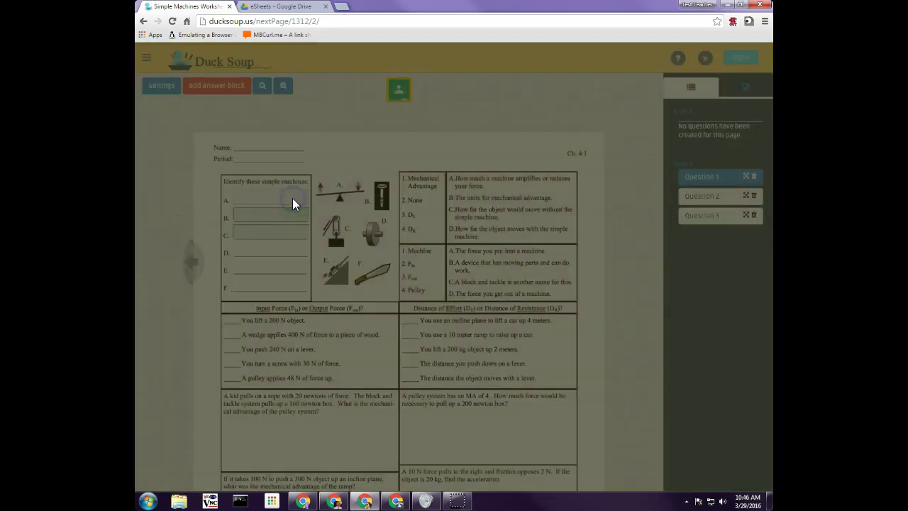
click(292, 198)
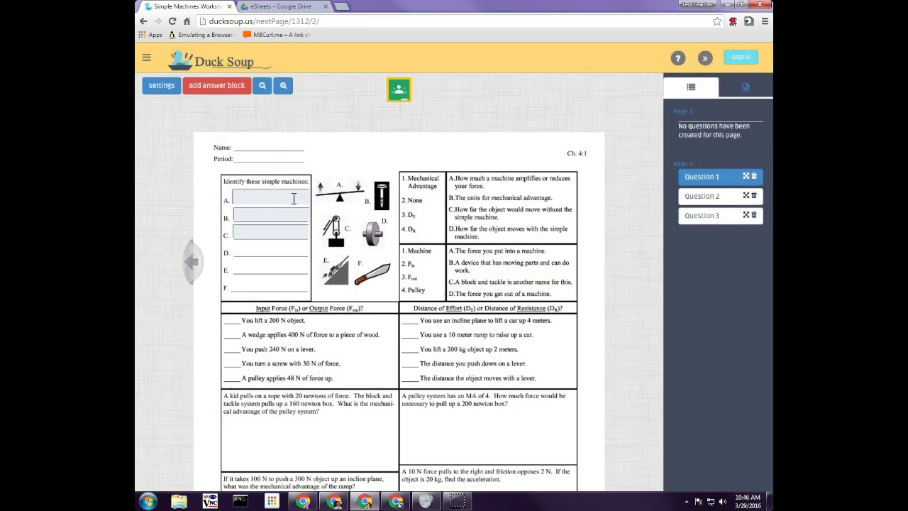
Reload the worksheet's second page with its answer blocks.
click(392, 186)
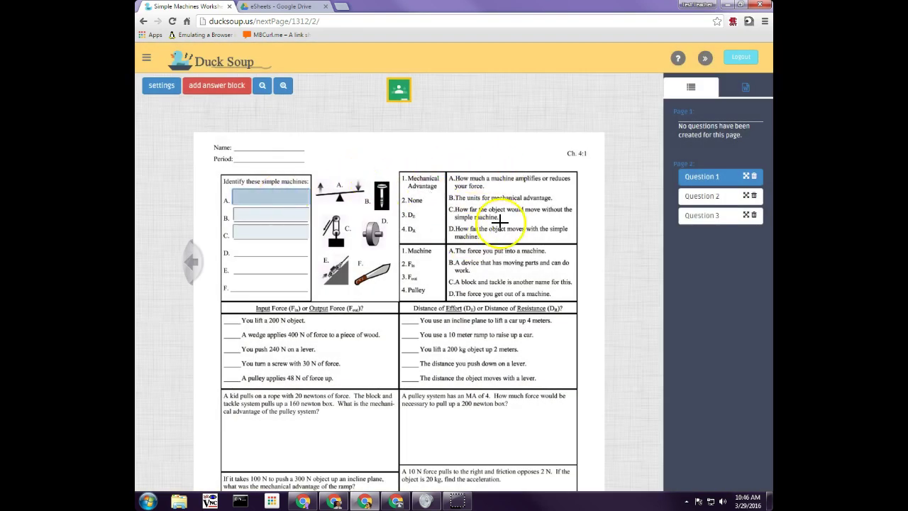
click(172, 21)
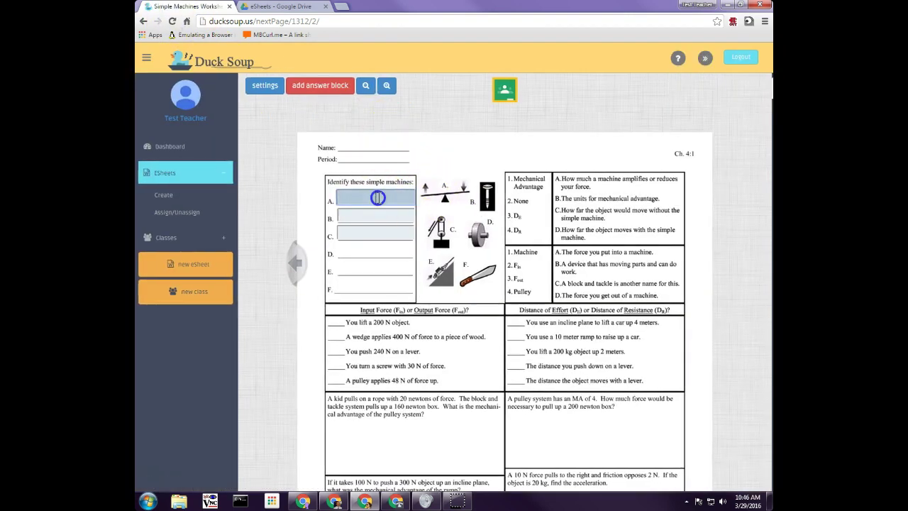
Select Question 2 and Question 3 in the question list, and start deleting Question 1 but cancel it.
click(707, 174)
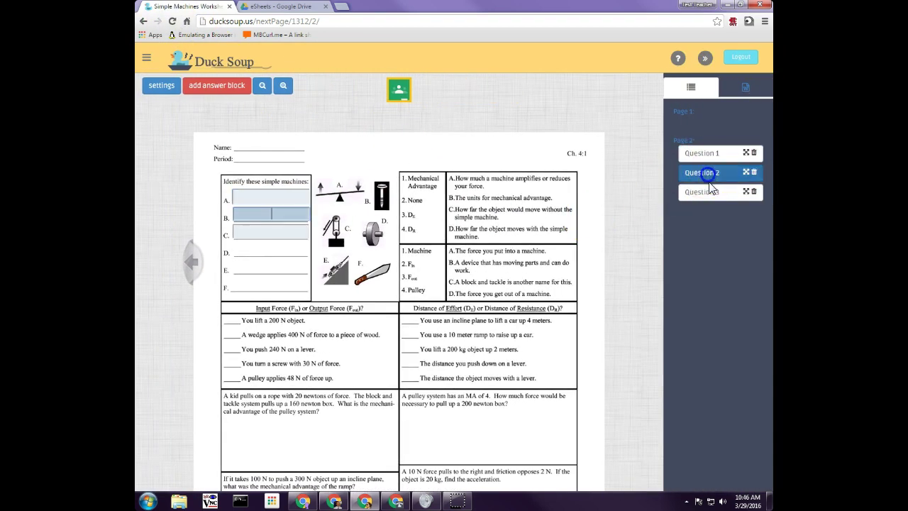
click(711, 189)
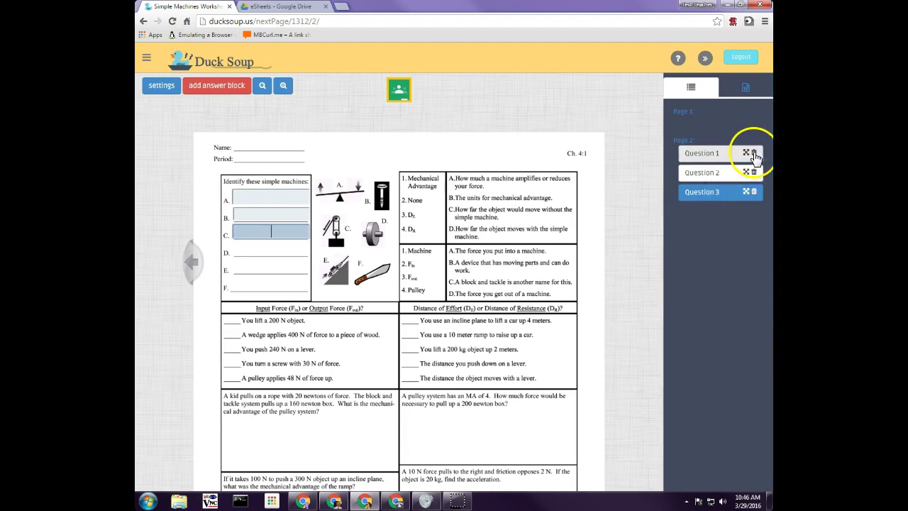
click(754, 154)
click(557, 129)
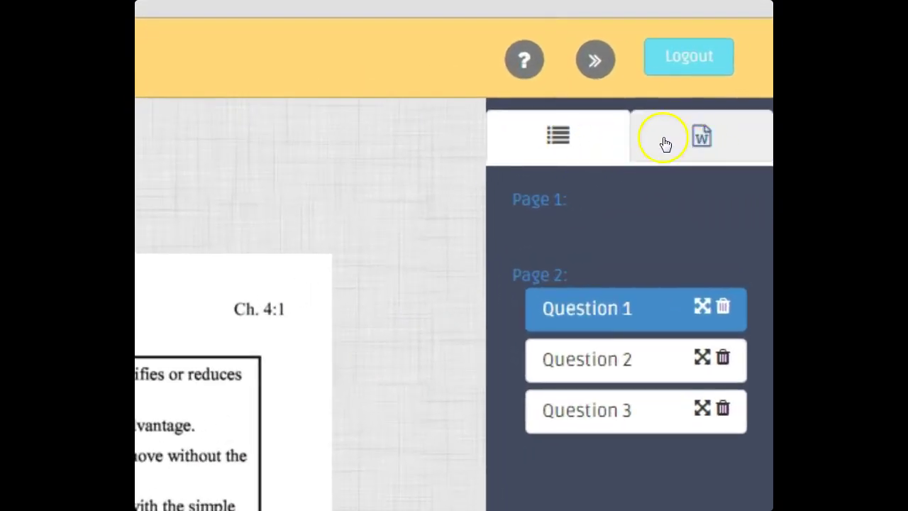
Cycle through Questions 2 and 3 in the question list back to Question 1 and open its answer properties.
click(688, 136)
click(587, 359)
click(586, 411)
click(587, 360)
click(587, 309)
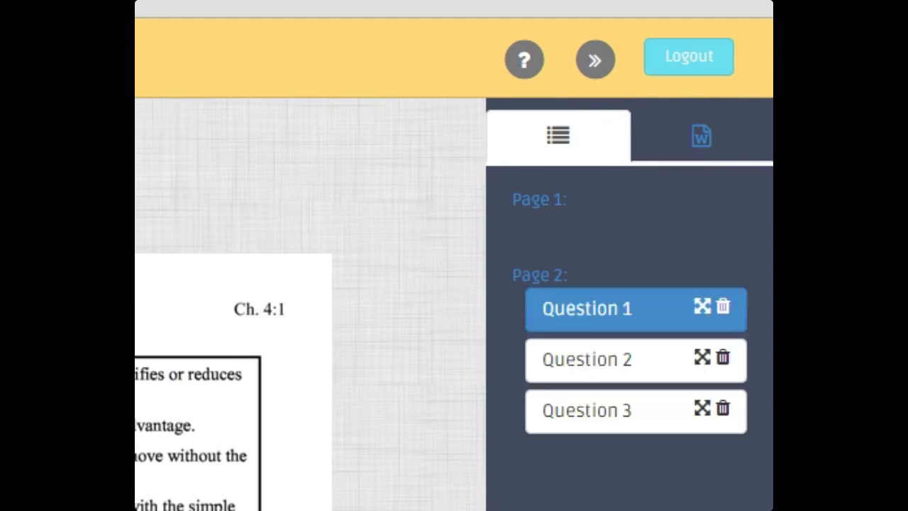
click(701, 137)
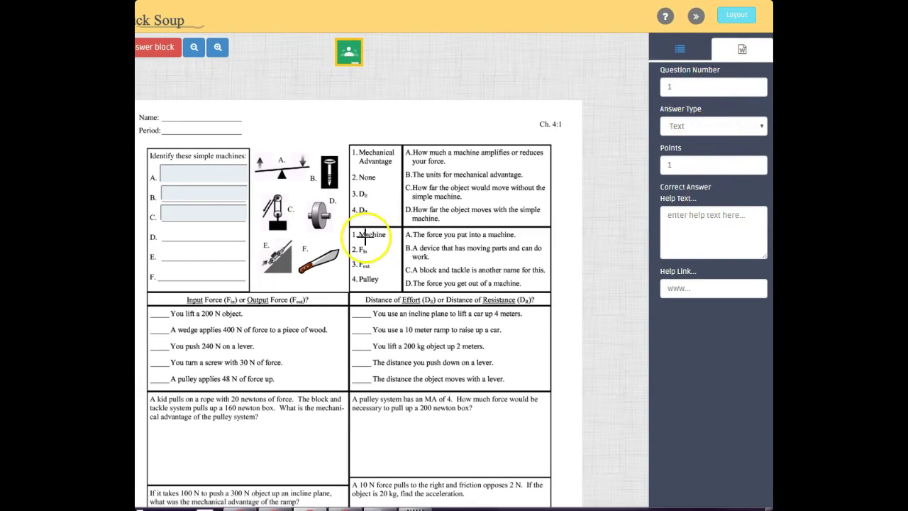
View the answer properties of the blocks on blanks A, B and C, ending on Question 3's help text.
click(218, 196)
click(219, 173)
click(220, 193)
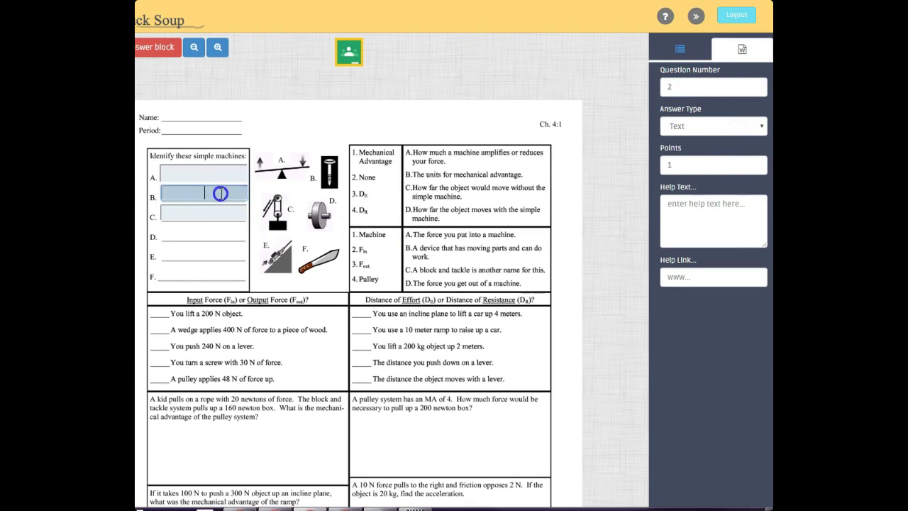
click(220, 213)
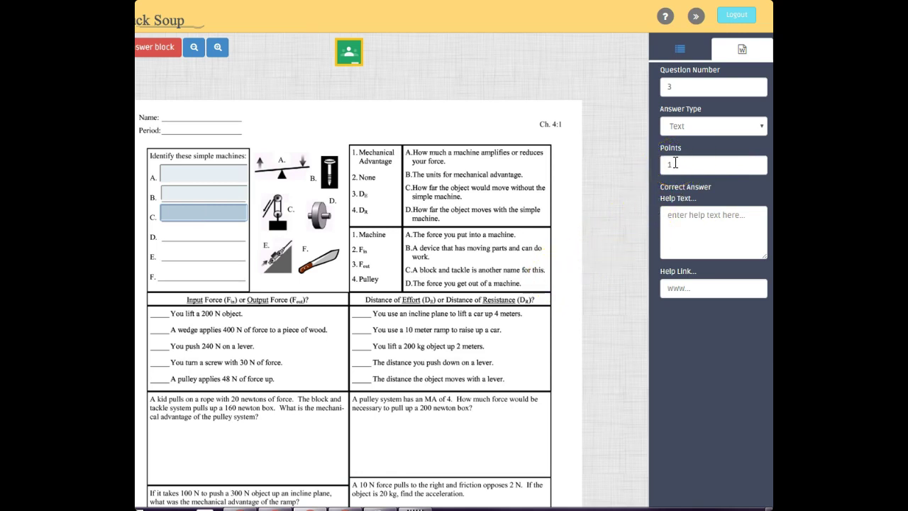
click(691, 224)
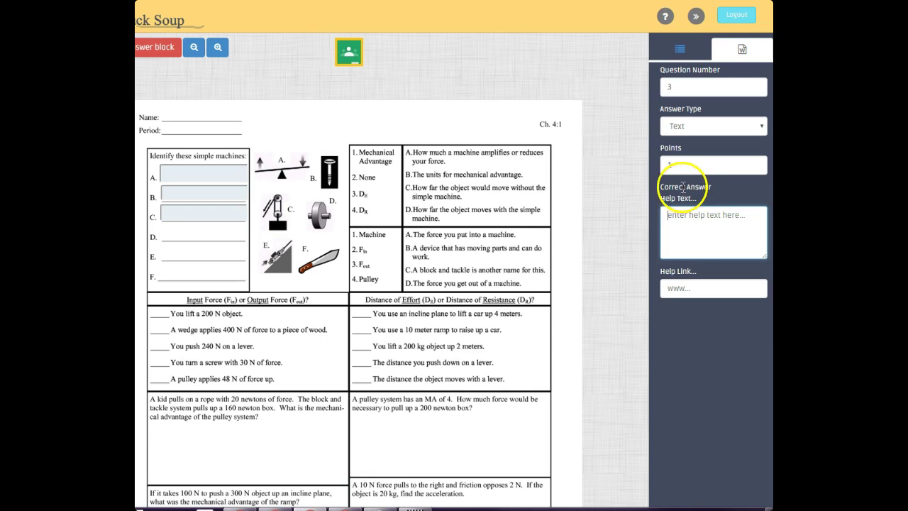
Enter "correct" as the correct answer in Question 1's answer block on blank A.
click(211, 181)
click(363, 118)
text(correct)
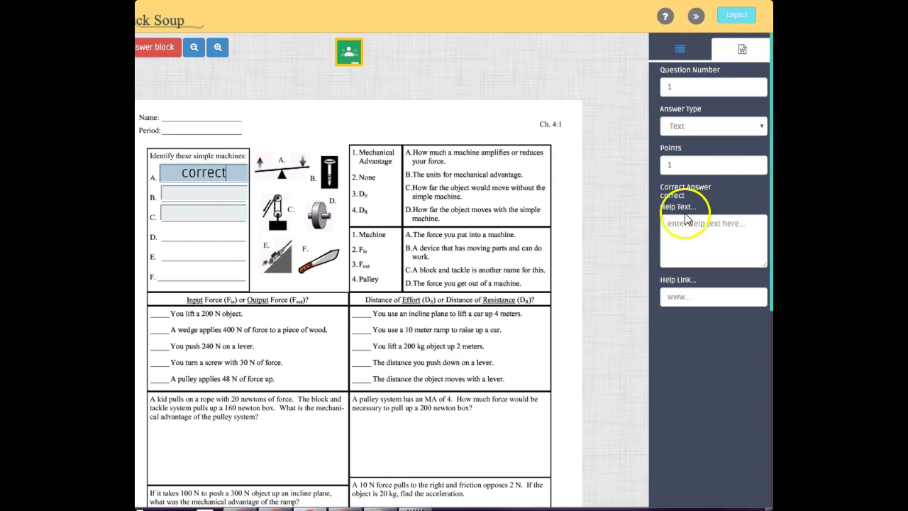
Replace Question 1's correct answer with "this is the answer".
drag(229, 172, 177, 173)
text(thi)
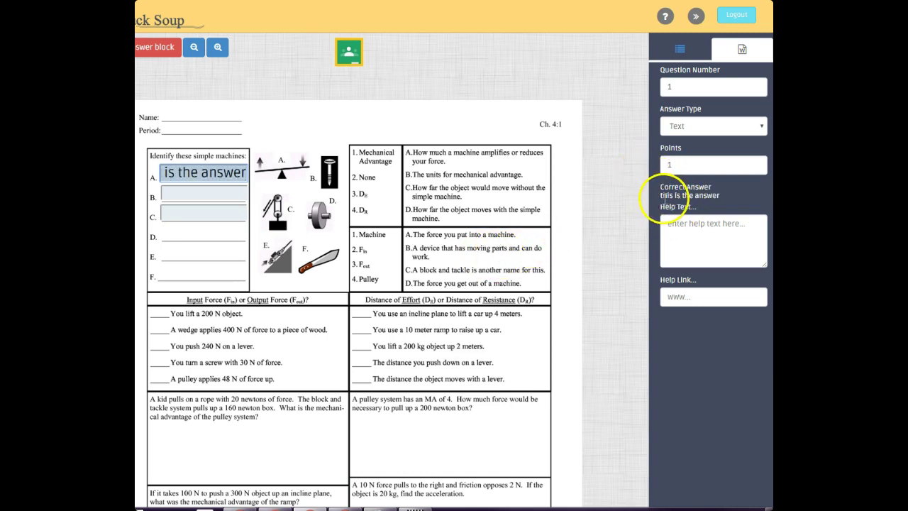
click(705, 239)
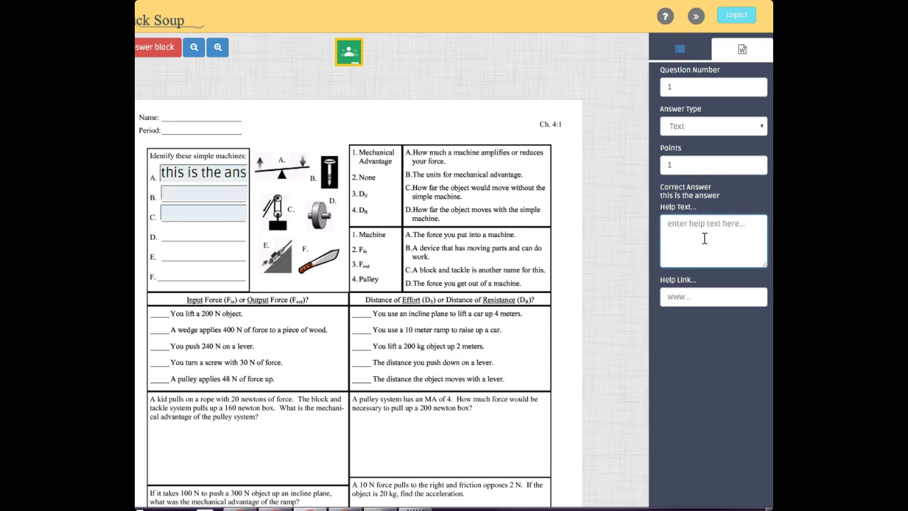
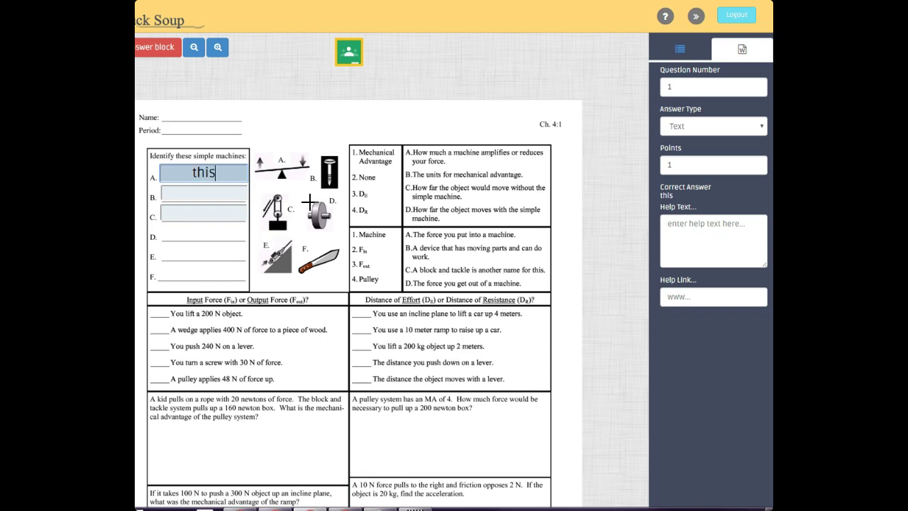
Complete Question 1's answer as "this is an answer" and clear all text from the block.
text(is an answer)
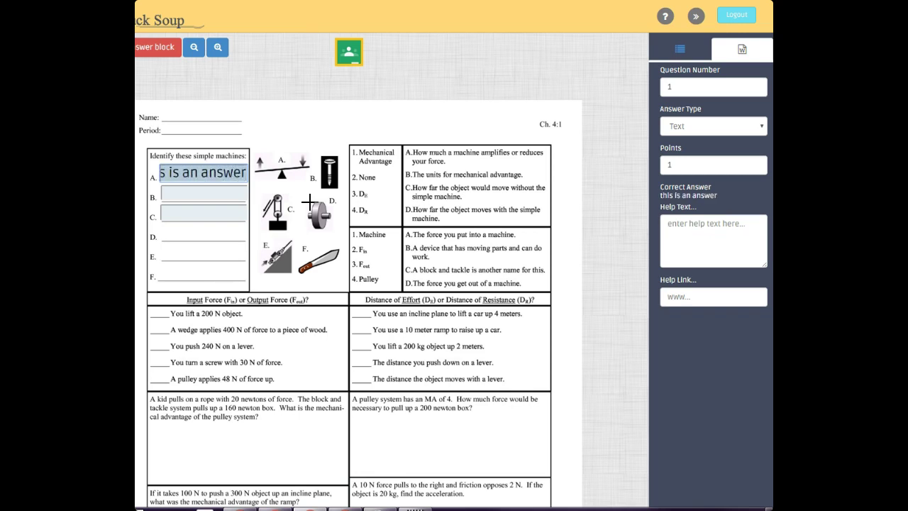
click(230, 172)
drag(231, 173, 170, 164)
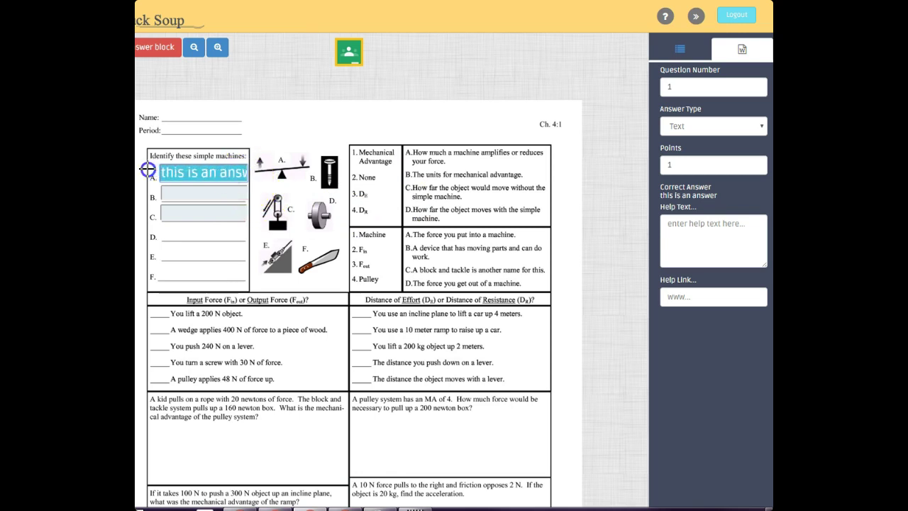
click(206, 192)
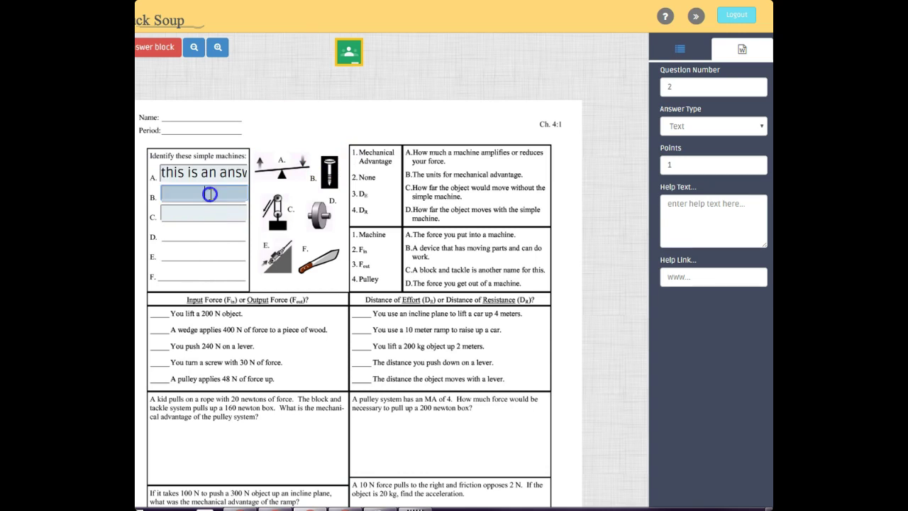
drag(162, 172, 363, 218)
key(BackSpace)
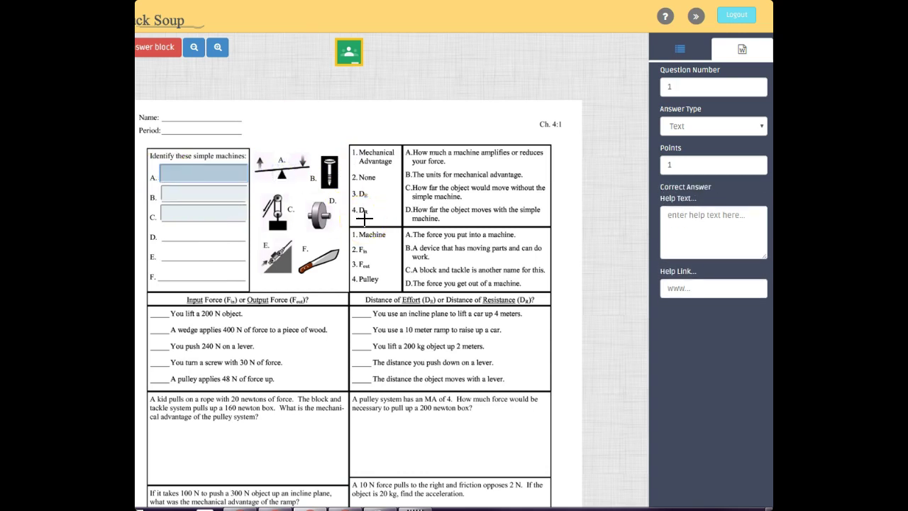
Try the Paragraph answer type on Question 1 and switch it back to Text.
click(677, 125)
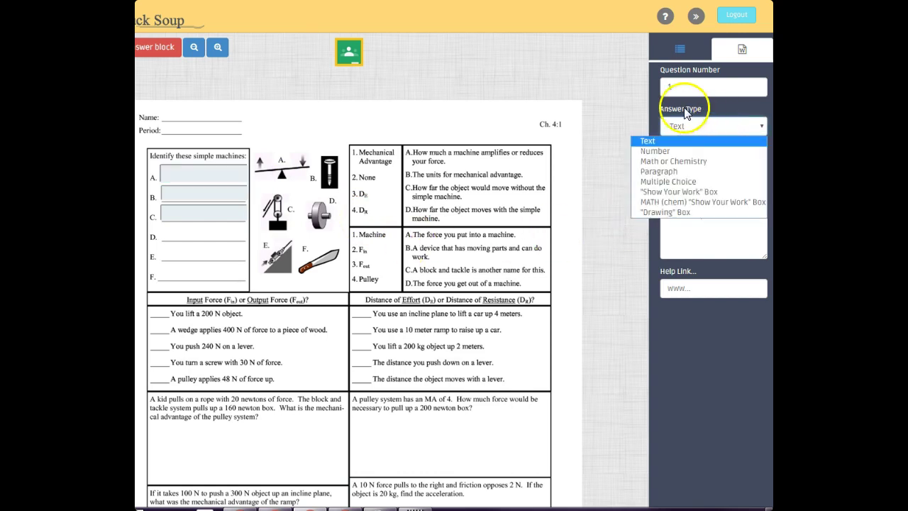
click(707, 173)
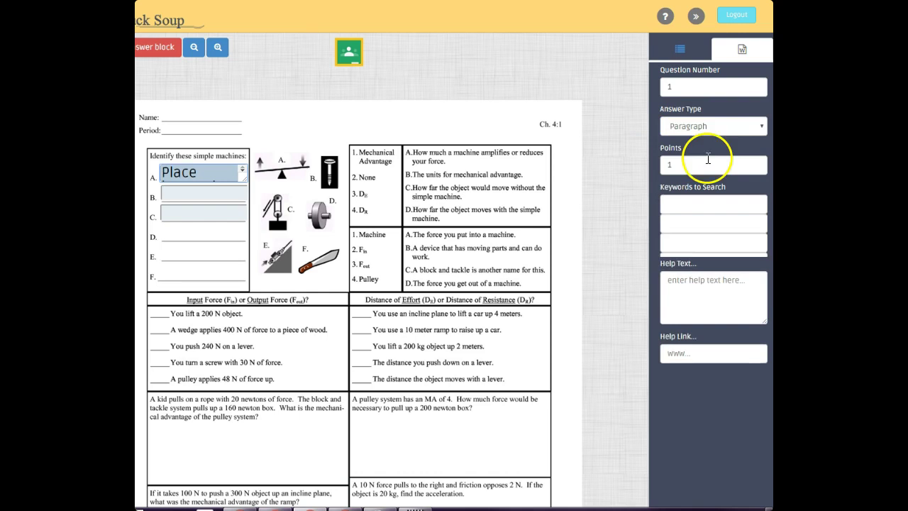
click(201, 172)
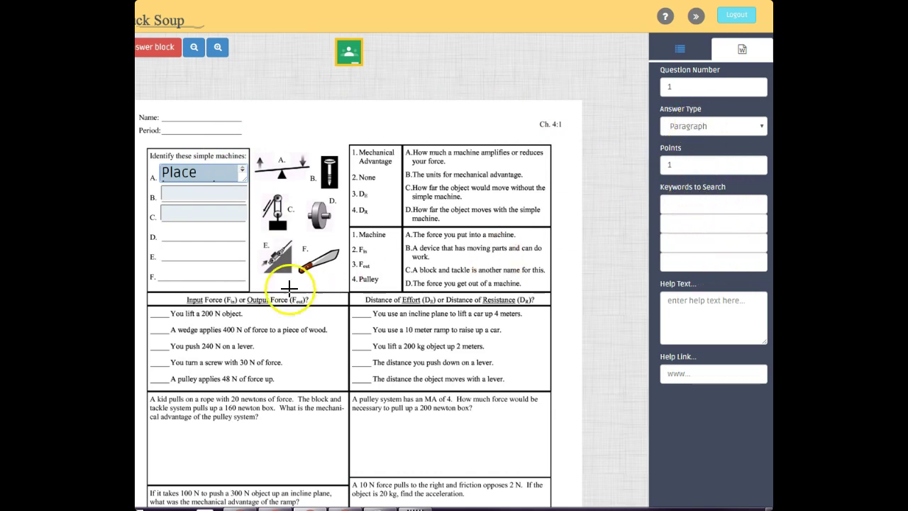
click(722, 126)
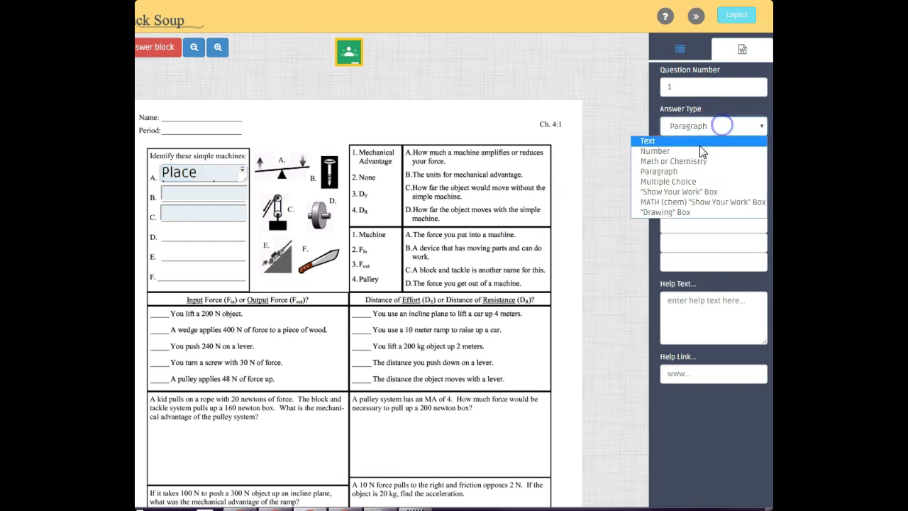
click(695, 142)
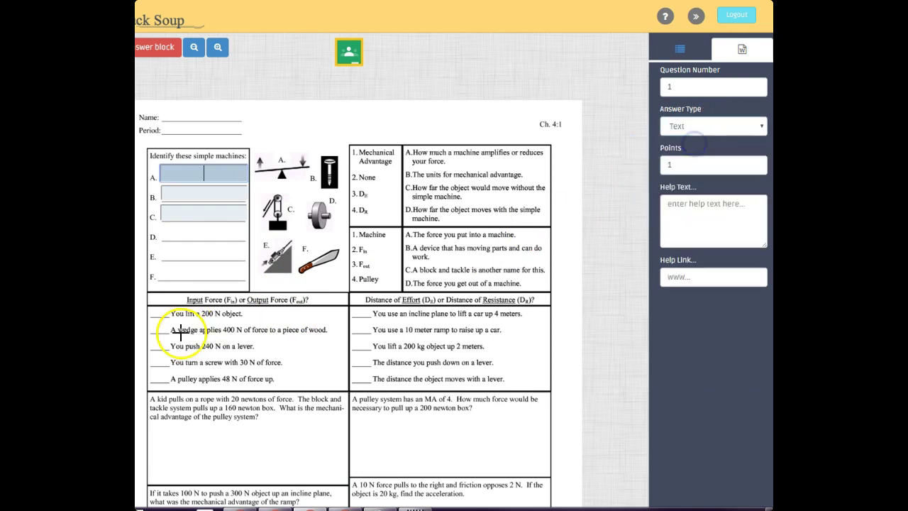
Draw a large answer block under the pulley mechanical advantage question and set its answer type to Paragraph.
mouse_move(152, 423)
mouse_down()
mouse_move(305, 483)
mouse_move(348, 481)
mouse_up()
click(339, 491)
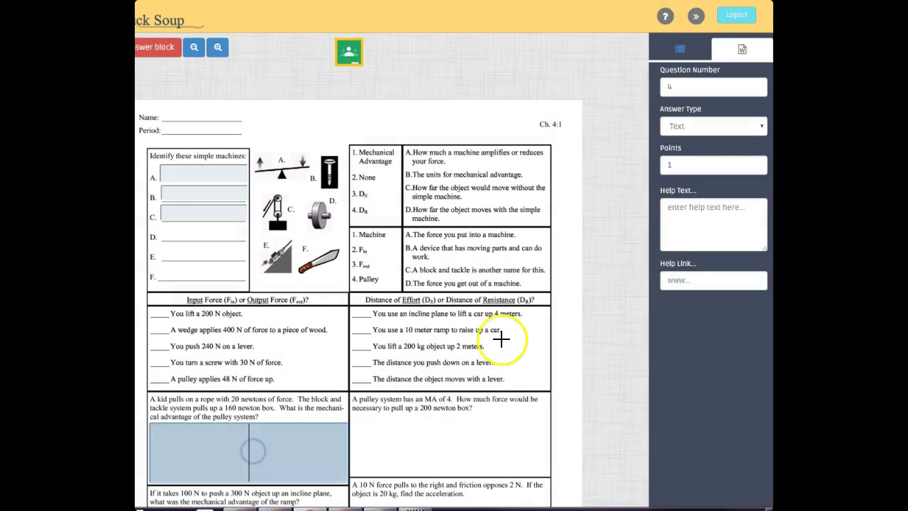
click(714, 127)
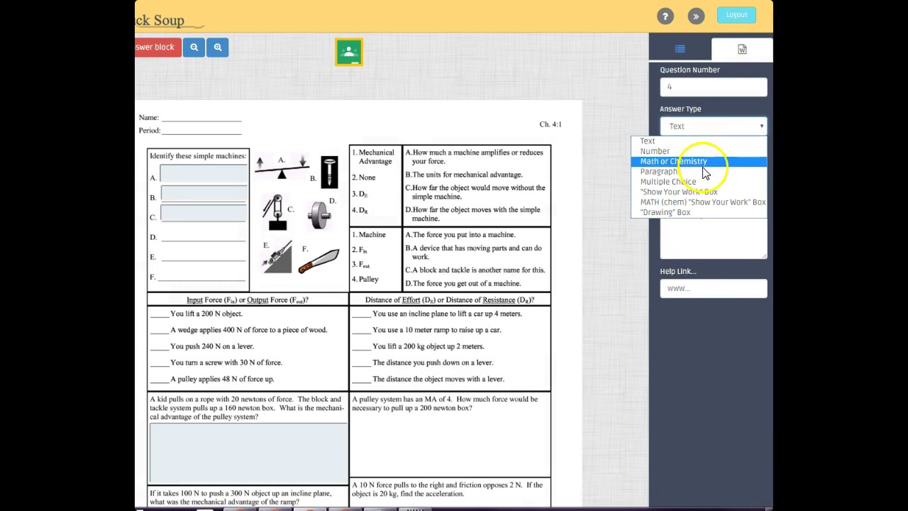
click(701, 171)
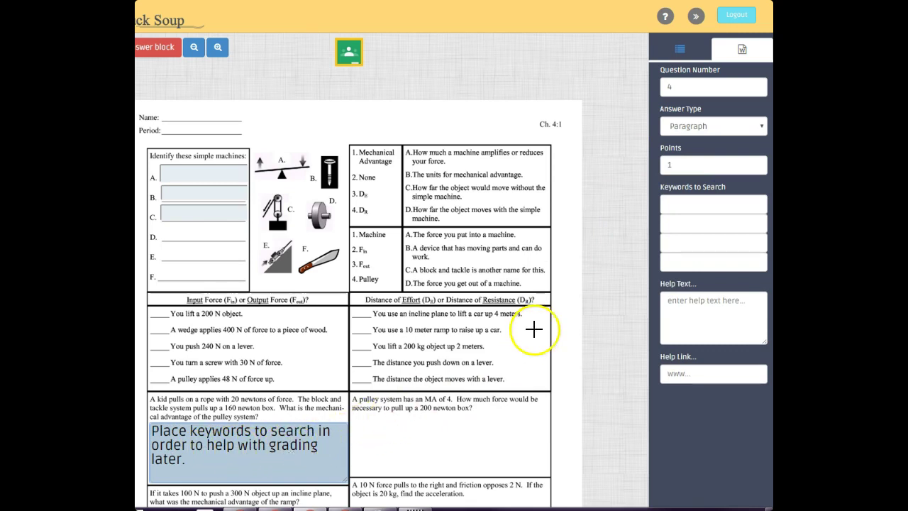
Go through the keyword search fields of Question 4 without entering any keywords.
click(701, 203)
click(700, 222)
click(704, 242)
click(705, 259)
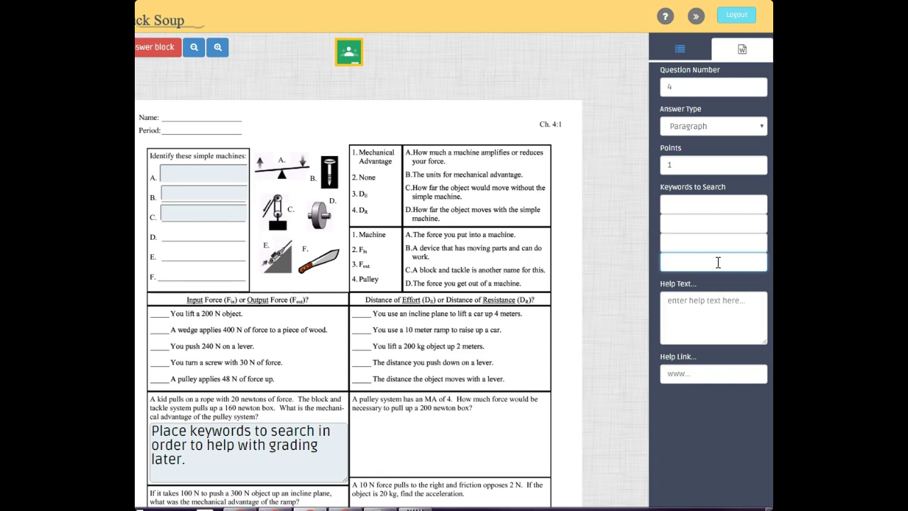
click(721, 232)
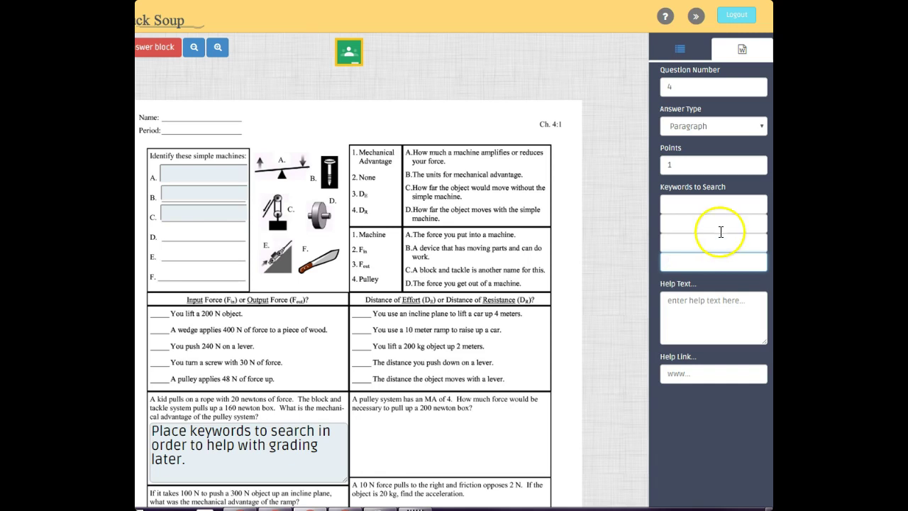
Try the Number answer type on Question 1 and raise its answer to 2.
click(203, 172)
click(708, 125)
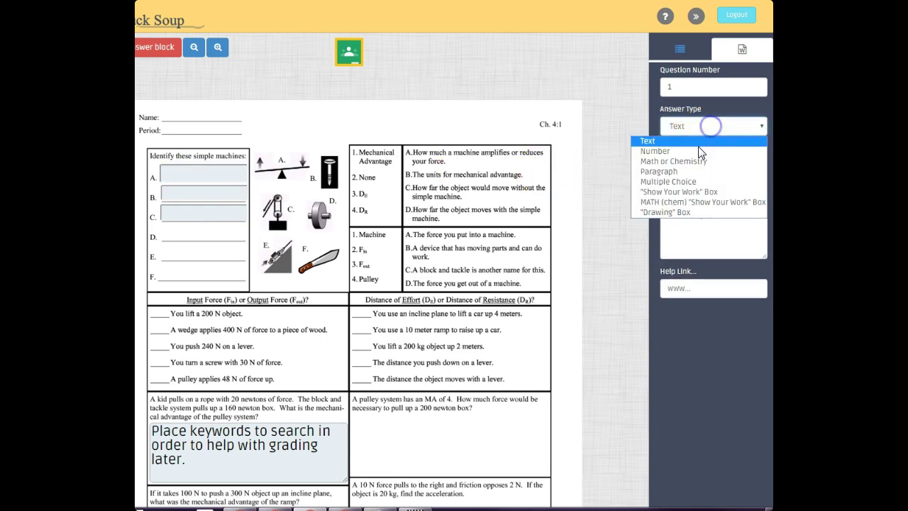
click(697, 150)
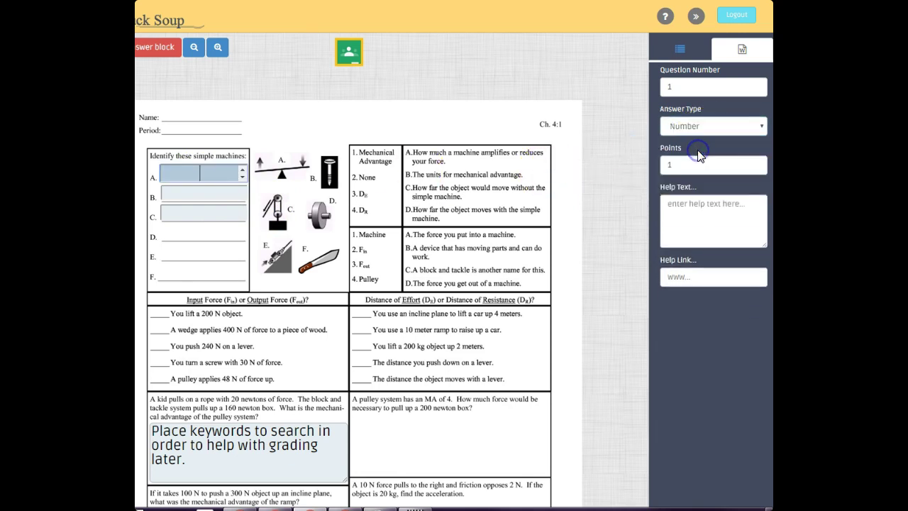
click(242, 169)
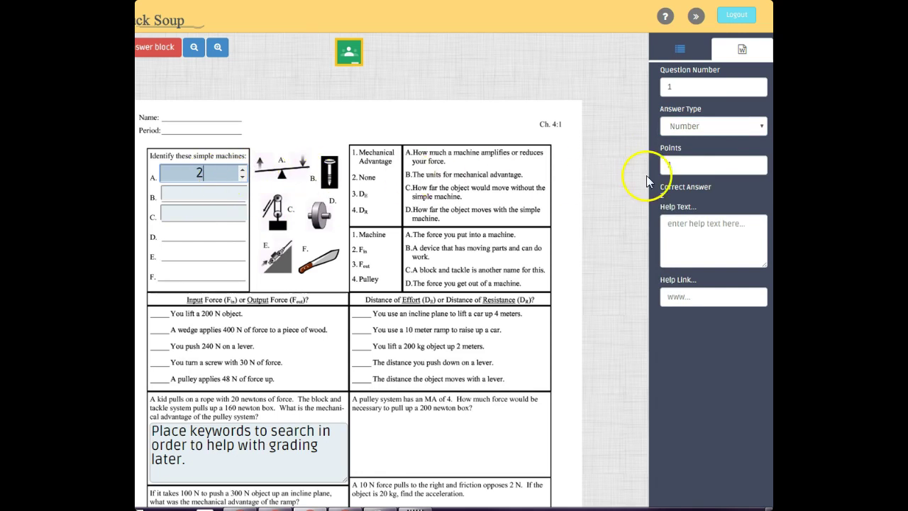
Change Question 1's answer type to Multiple Choice and open its choice list on blank A.
click(703, 128)
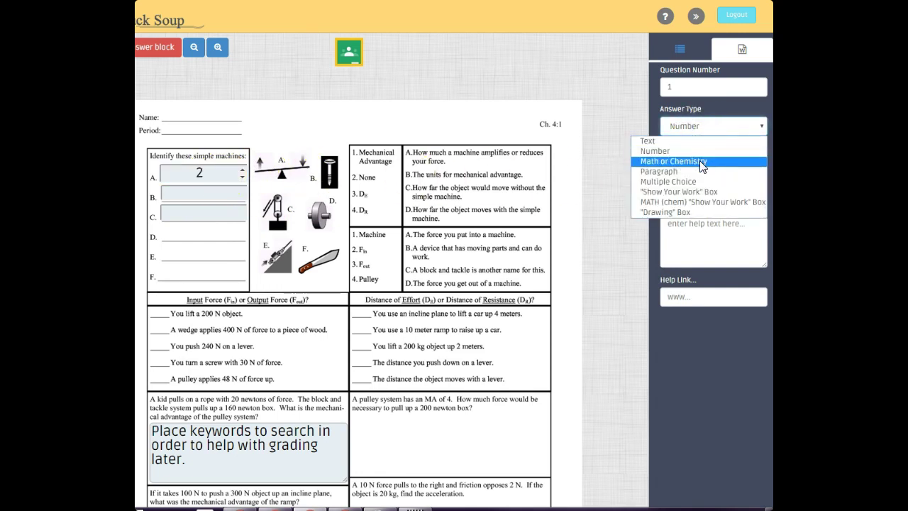
click(701, 188)
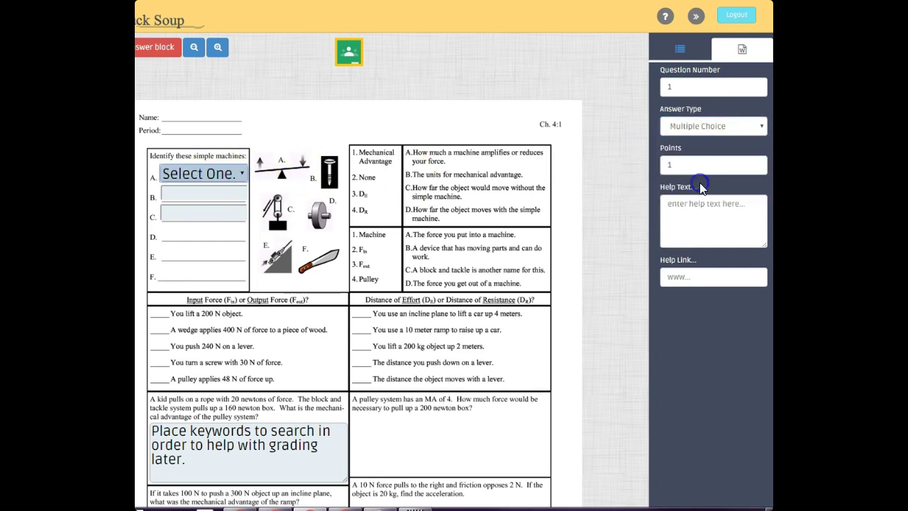
click(239, 174)
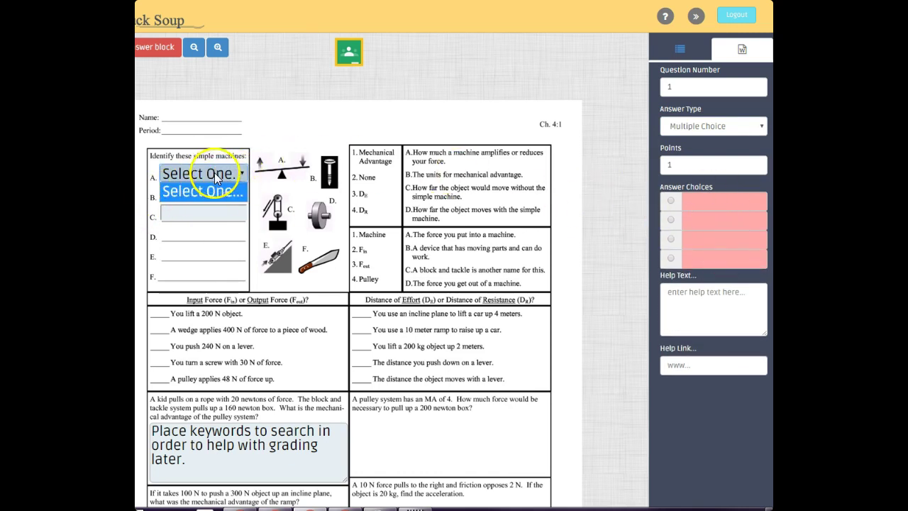
Enter "one", "two", "three" and "four" as Question 1's answer choices.
click(698, 202)
text(one)
key(Tab)
text(two)
key(Tab)
text(the)
text(ee)
key(Tab)
text(four)
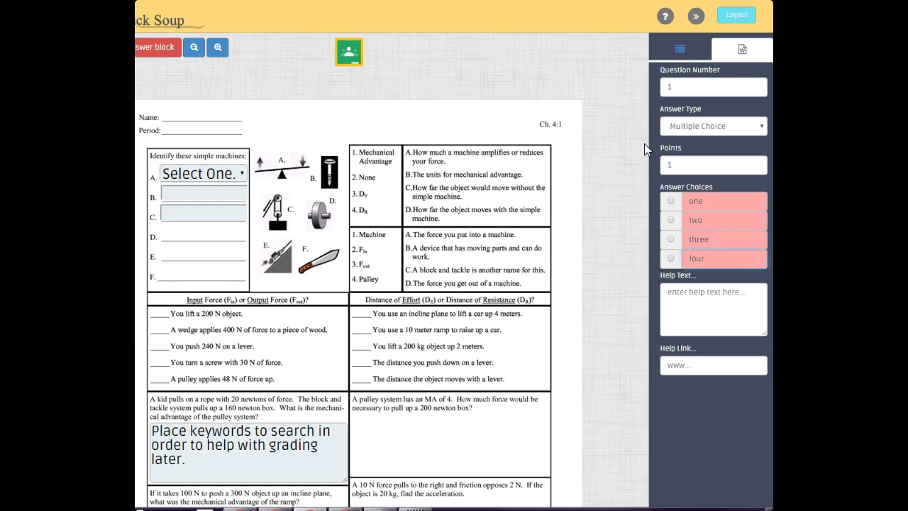
Mark "two" as Question 1's correct choice and open the choice list on blank A.
click(671, 221)
click(671, 240)
click(671, 259)
click(672, 222)
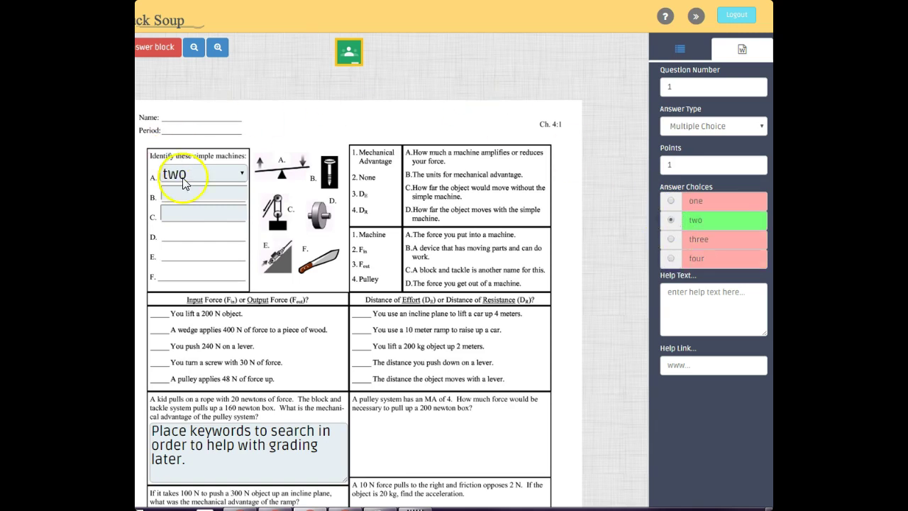
click(228, 177)
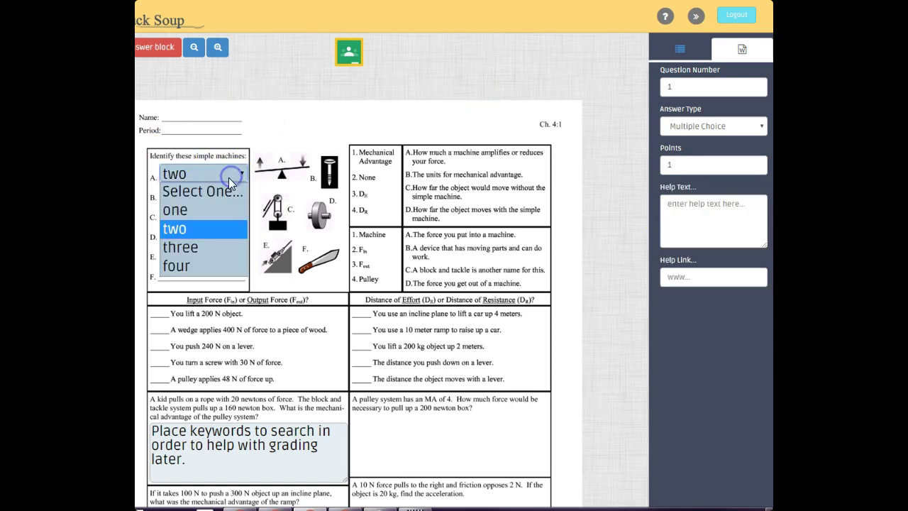
Select "three" as Question 1's correct choice on blank A and change Question 2's answer type on blank B to Math or Chemistry.
click(204, 248)
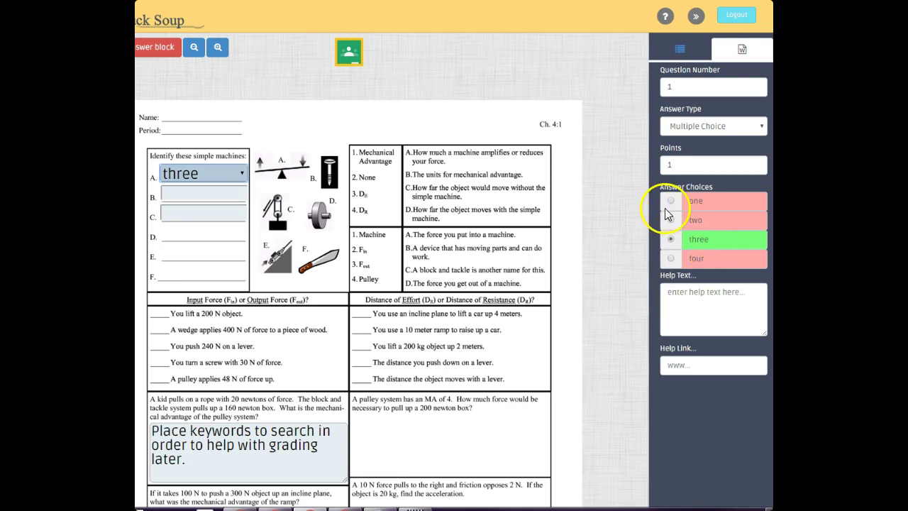
click(227, 194)
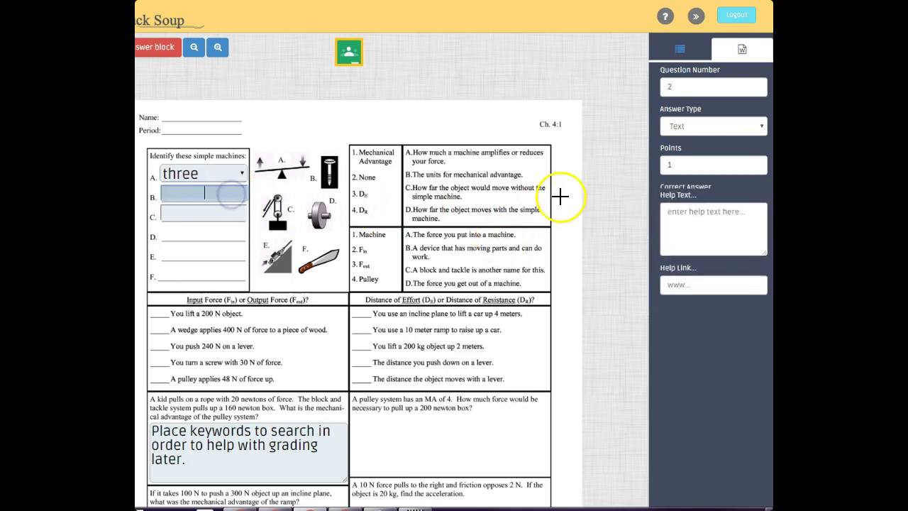
click(714, 125)
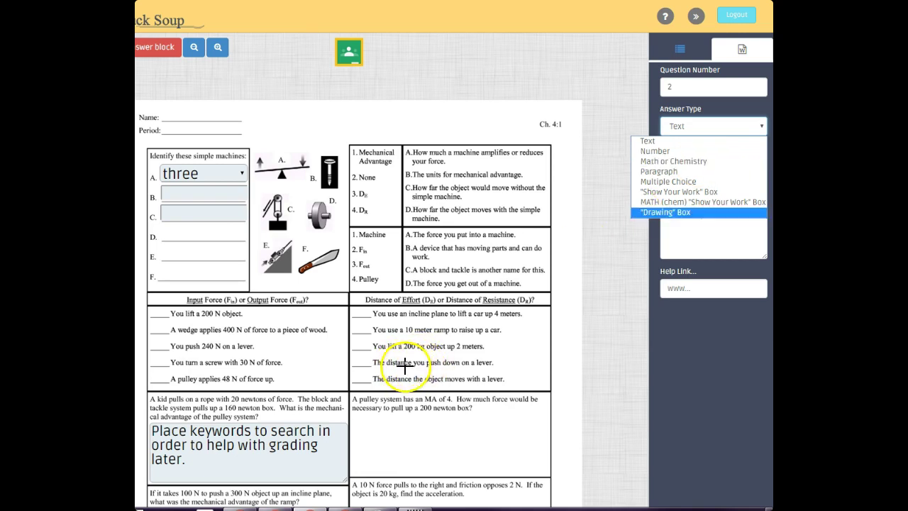
click(204, 193)
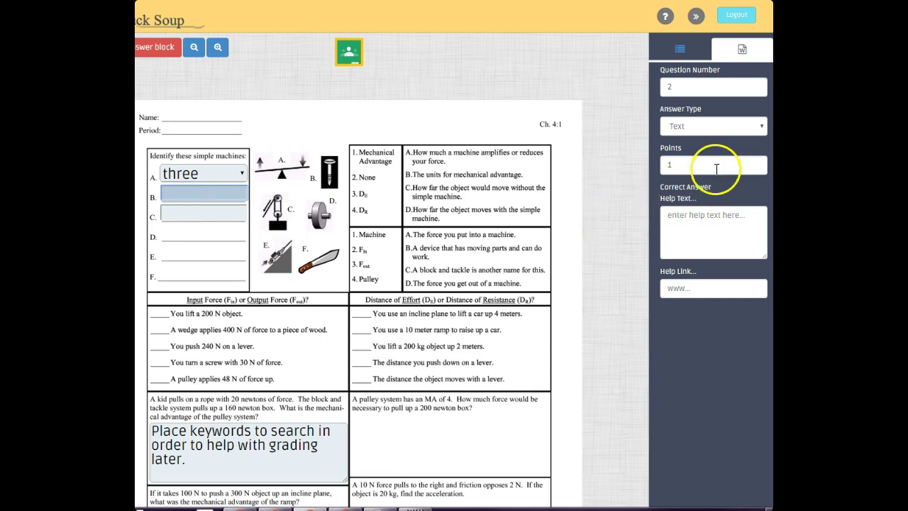
click(721, 127)
click(717, 161)
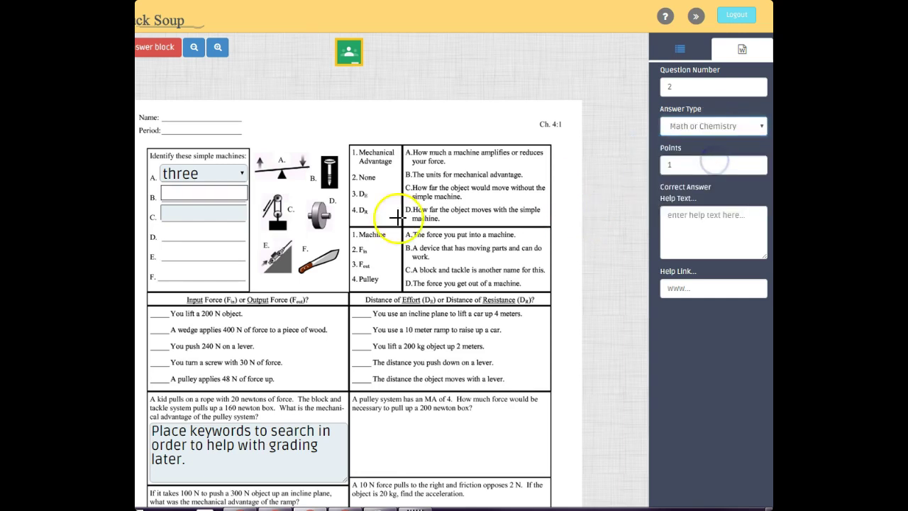
Enter the cube root of 27 as Question 2's answer on blank B using the Math and Chemistry Editor.
click(213, 196)
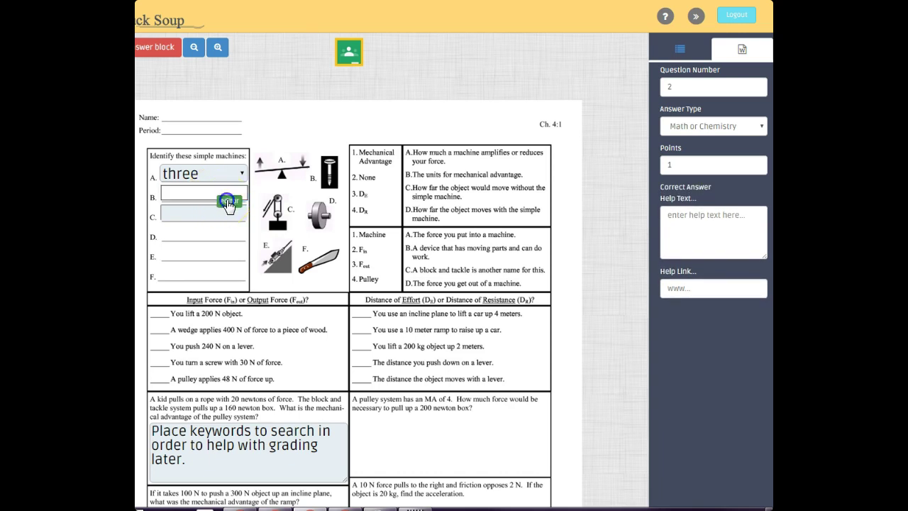
click(229, 204)
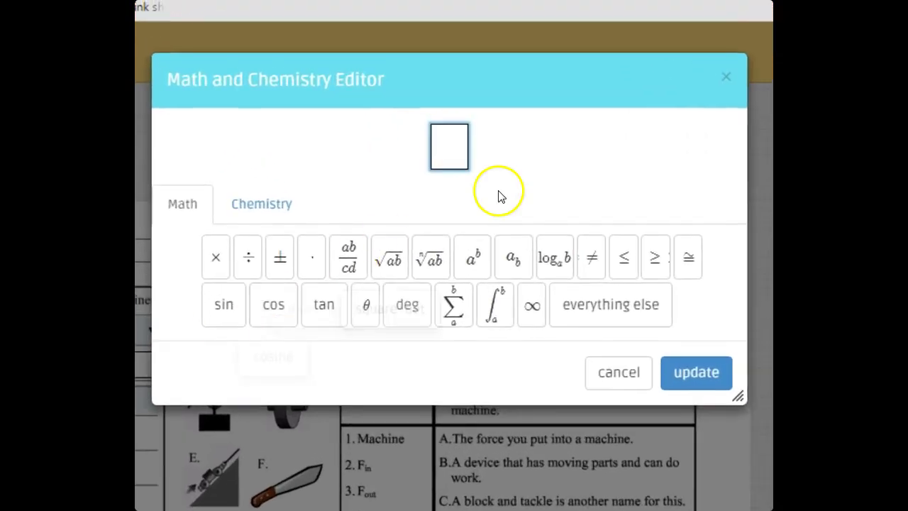
click(433, 258)
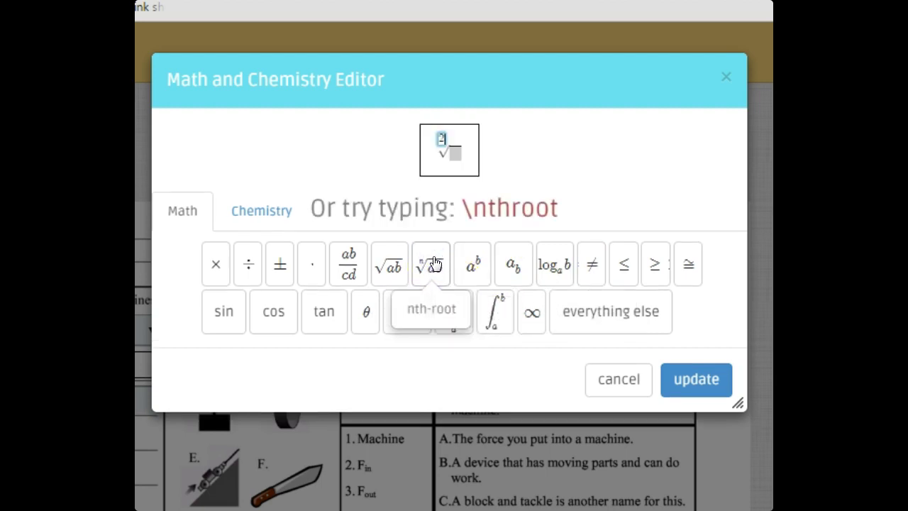
key(Right)
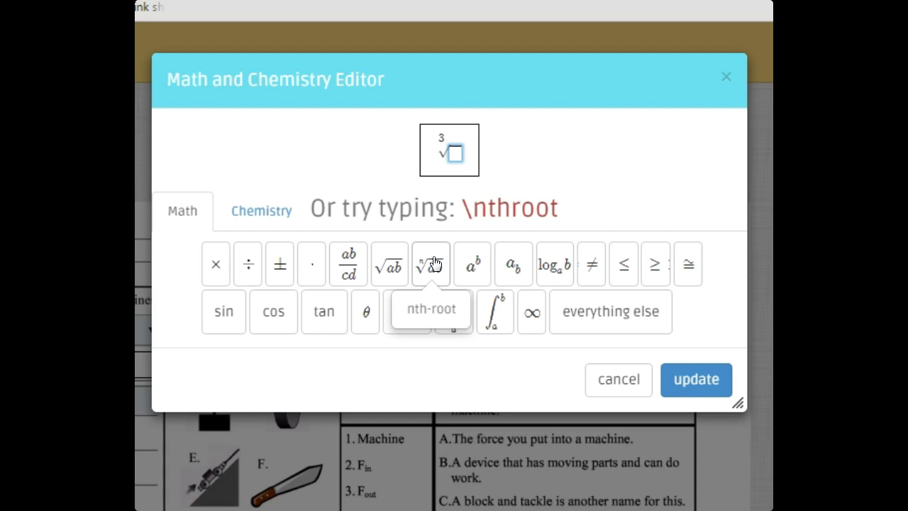
text(27)
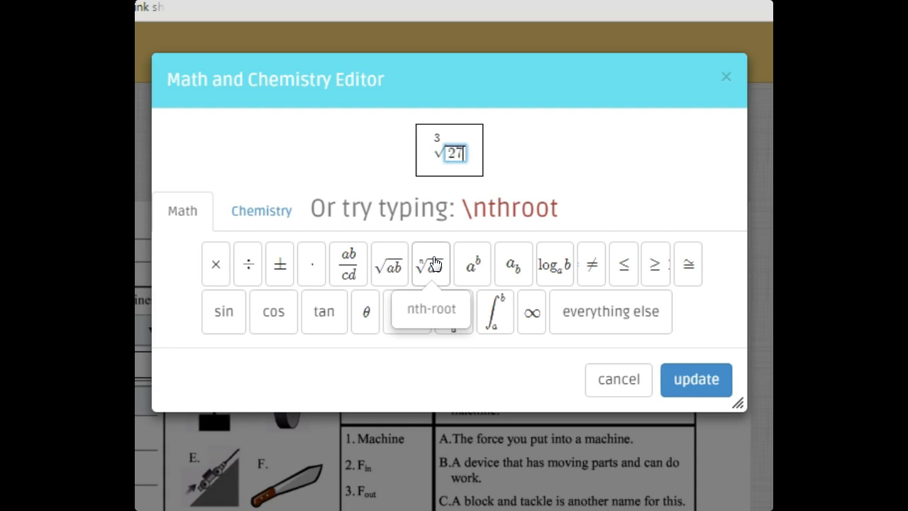
click(684, 378)
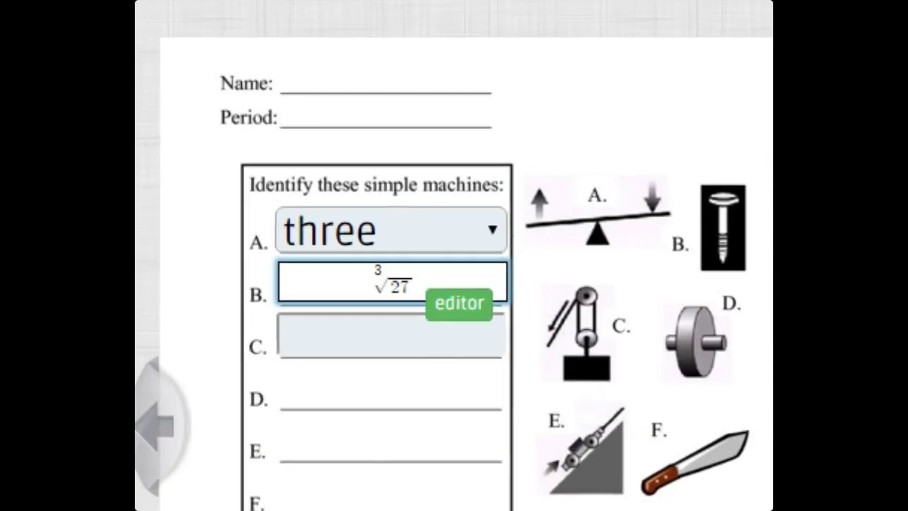